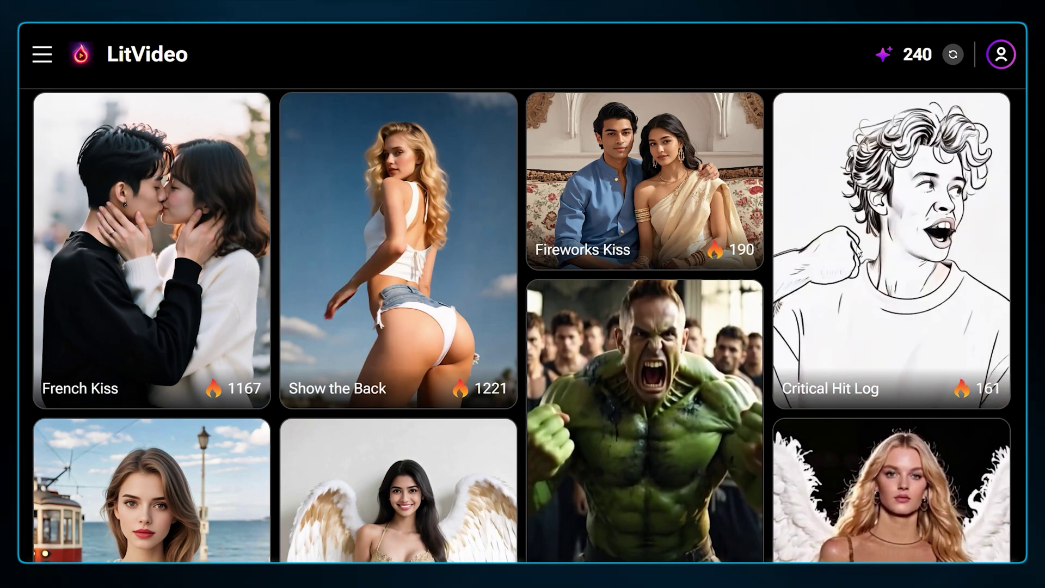
Scroll the home gallery and advance the Text to Video promo carousel by two slides.
scroll(856, 246, down, 4)
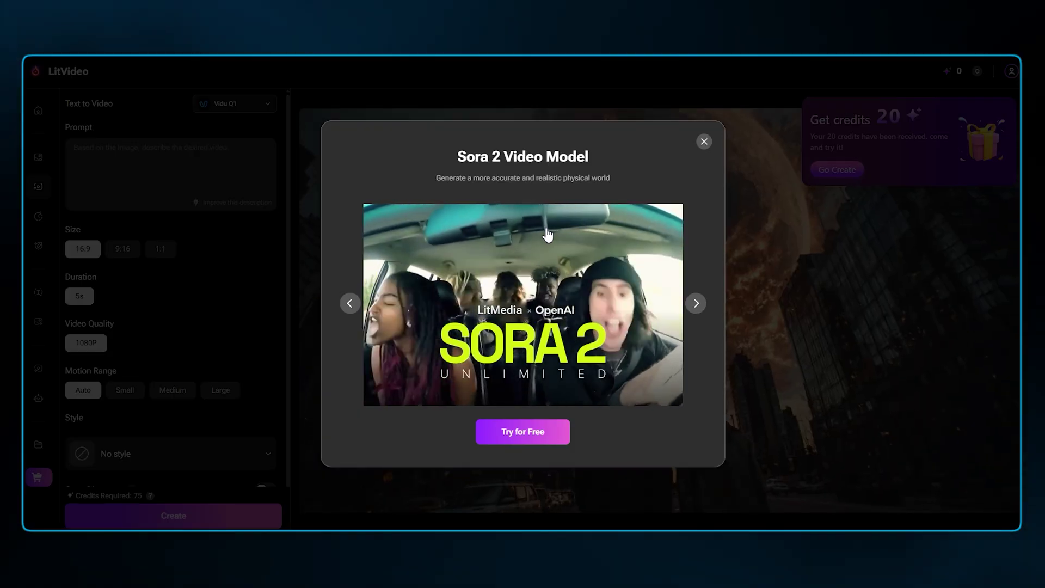
click(702, 306)
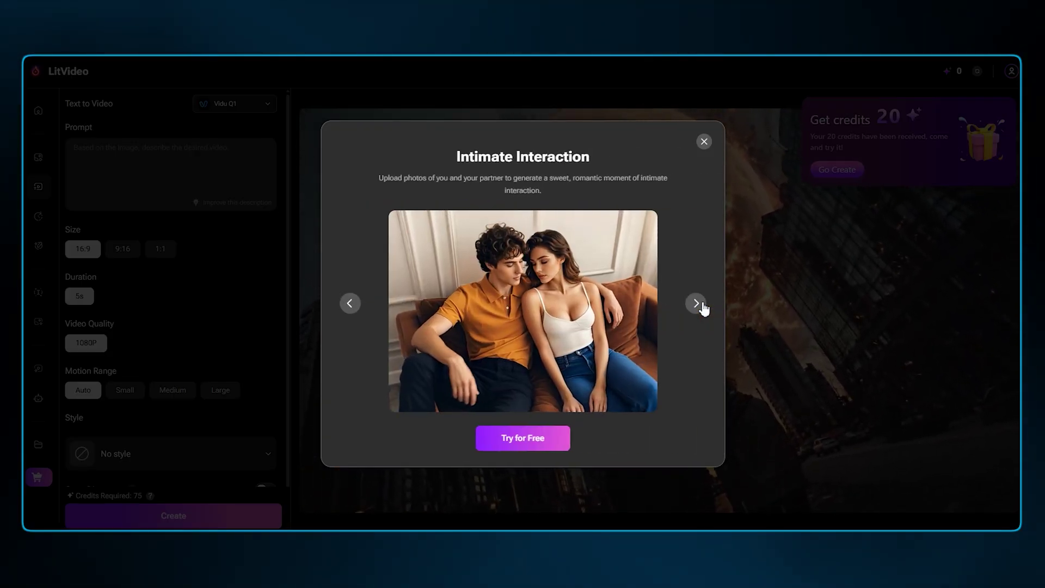
click(702, 306)
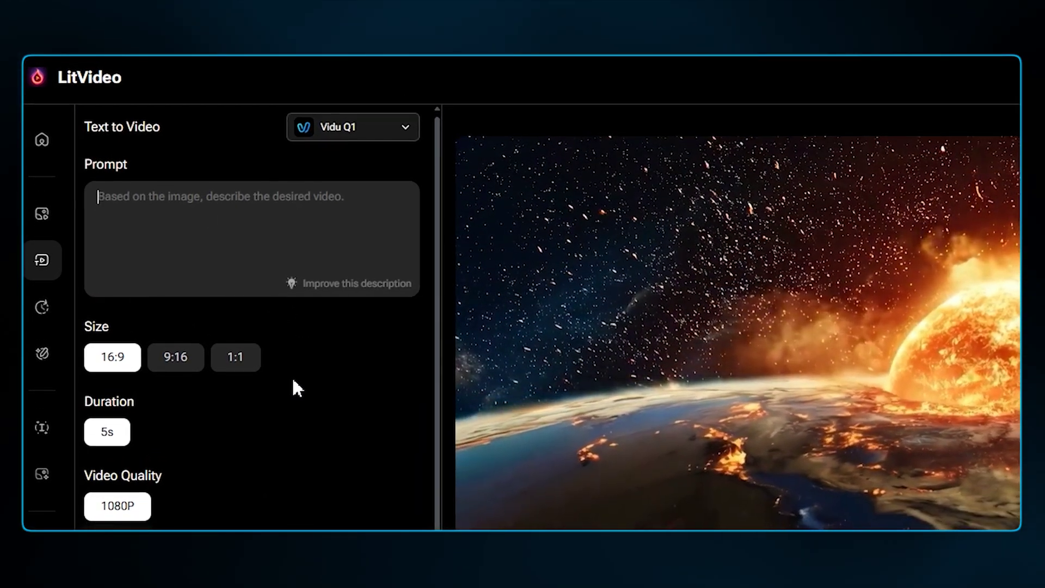
Enter the prompt 'A sports car speeding down a highway at dusk'.
scroll(291, 377, down, 1)
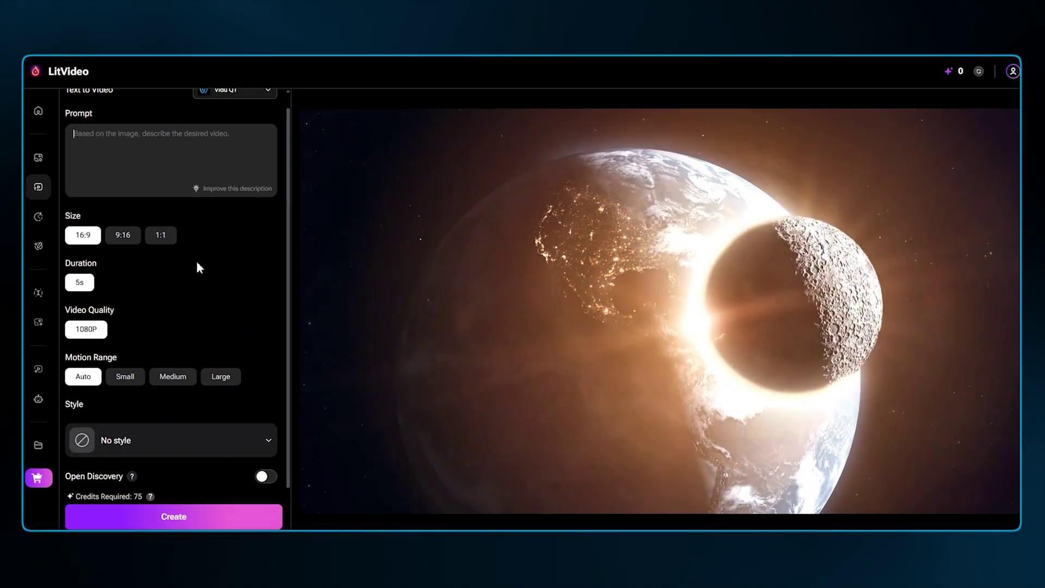
scroll(237, 312, up, 1)
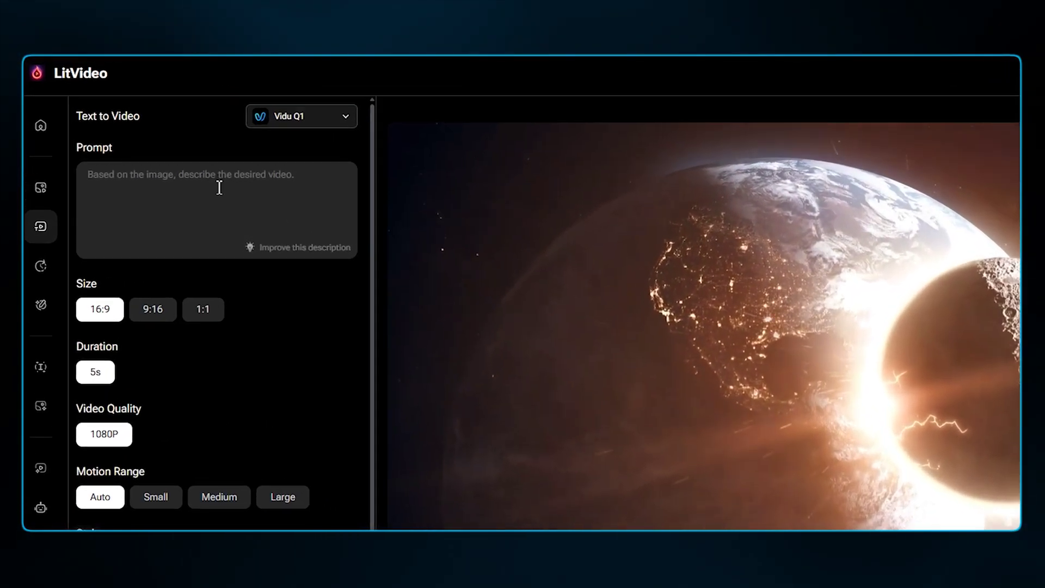
text(A sports car speeding down a highway at dusk)
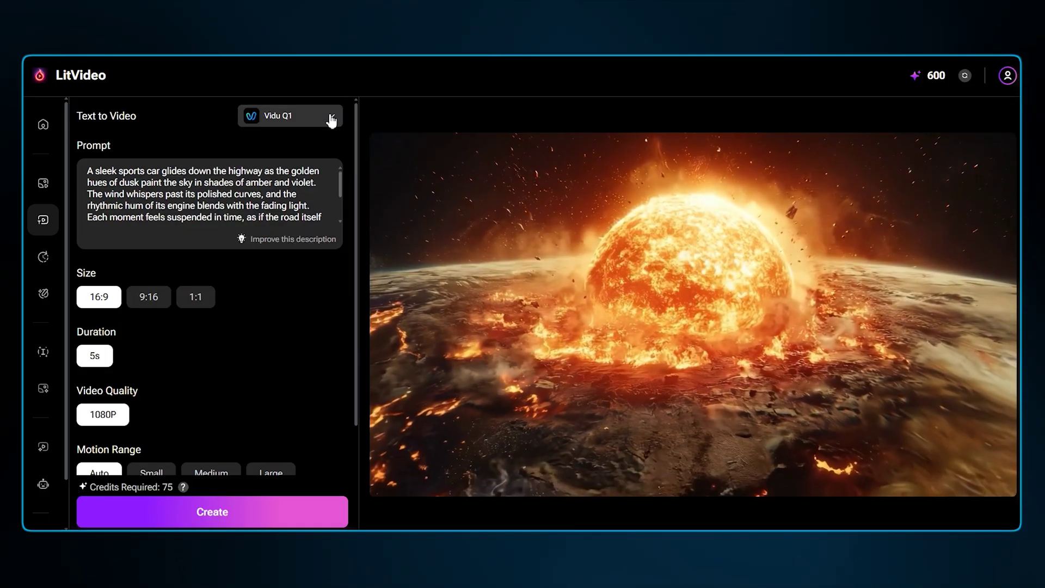
Browse the video model list and pick Sora 2 in place of Vidu Q1.
click(334, 118)
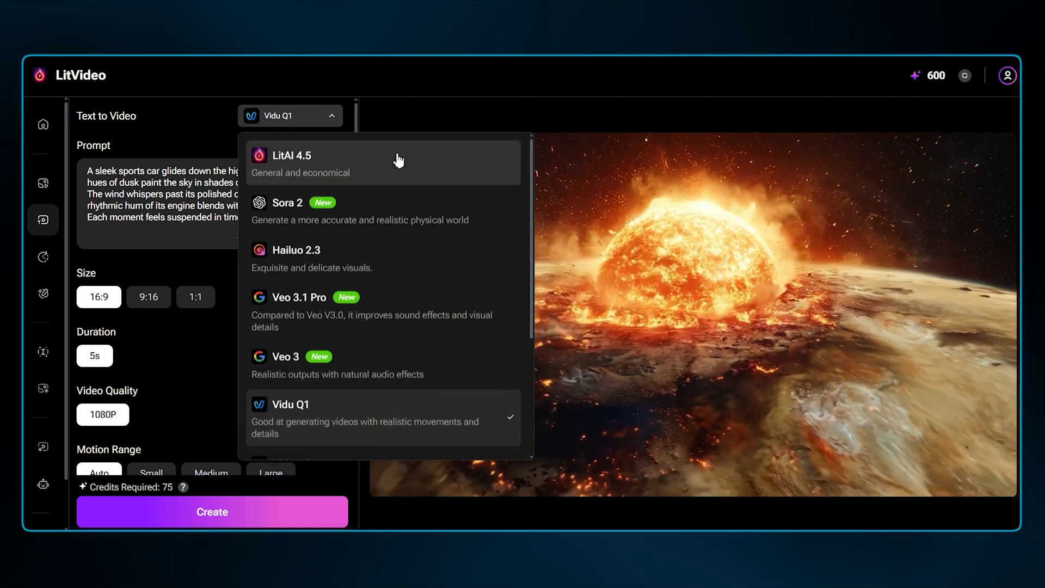
scroll(398, 260, down, 4)
scroll(401, 348, up, 4)
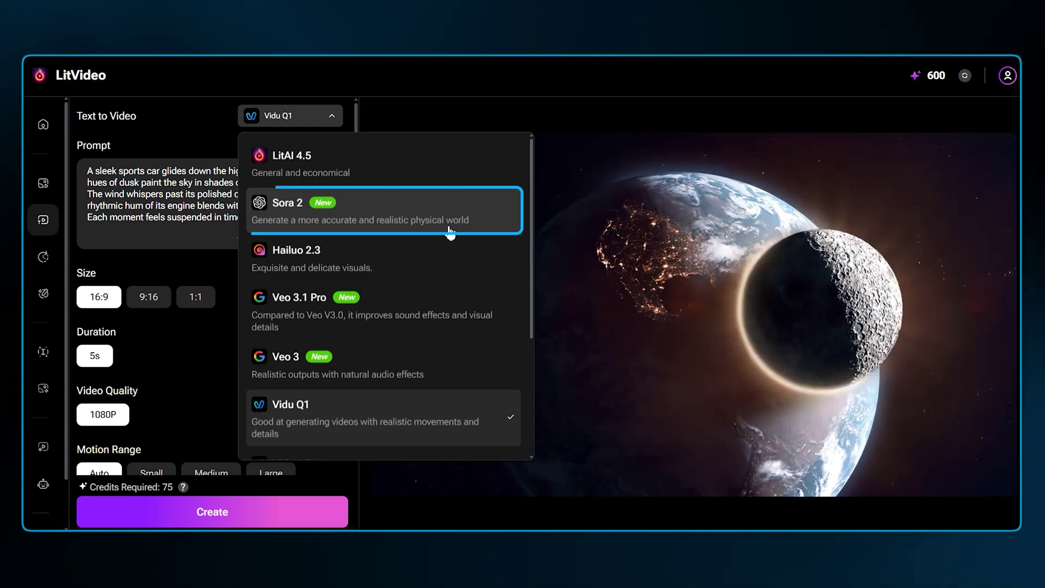
scroll(390, 407, down, 3)
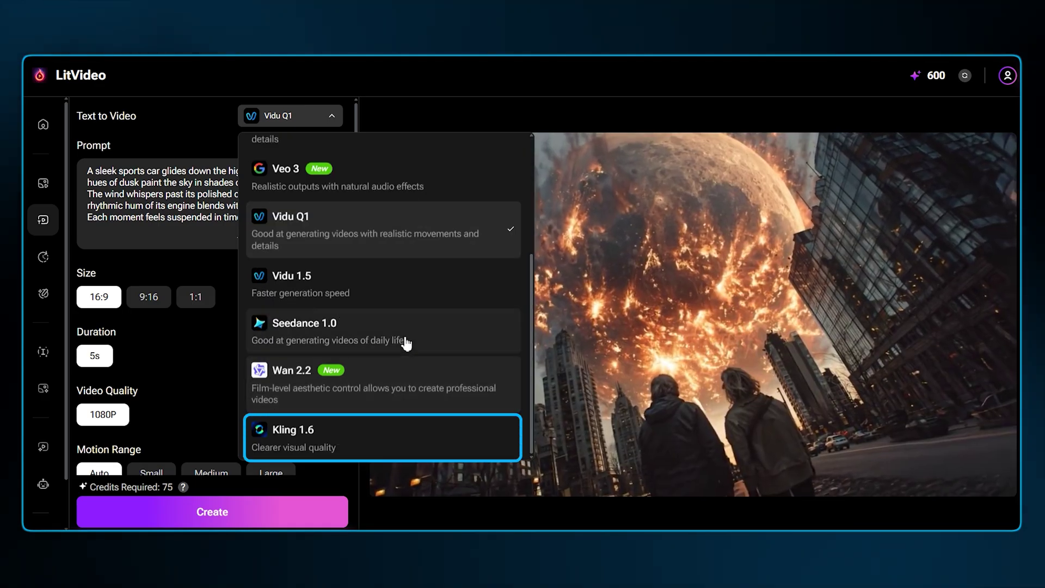
scroll(411, 227, up, 3)
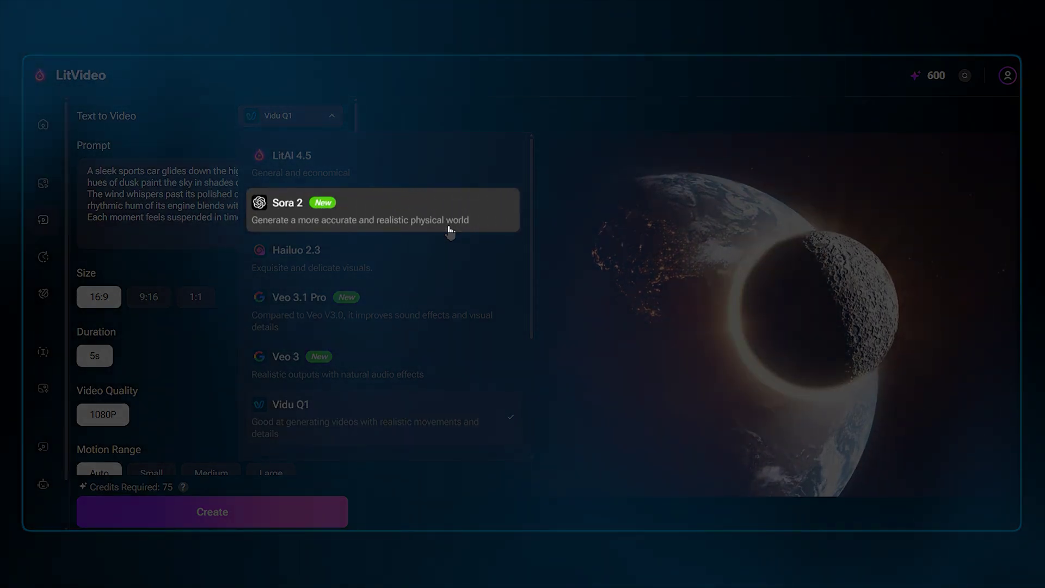
click(450, 228)
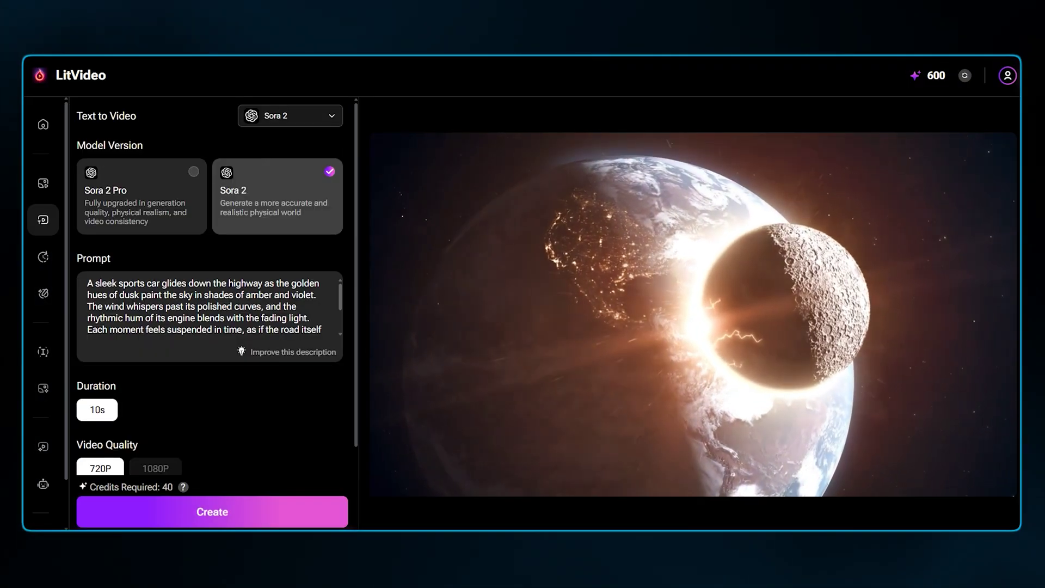
Compare Sora 2 Pro's cost, then keep standard Sora 2 for the 10s clip.
scroll(210, 305, down, 3)
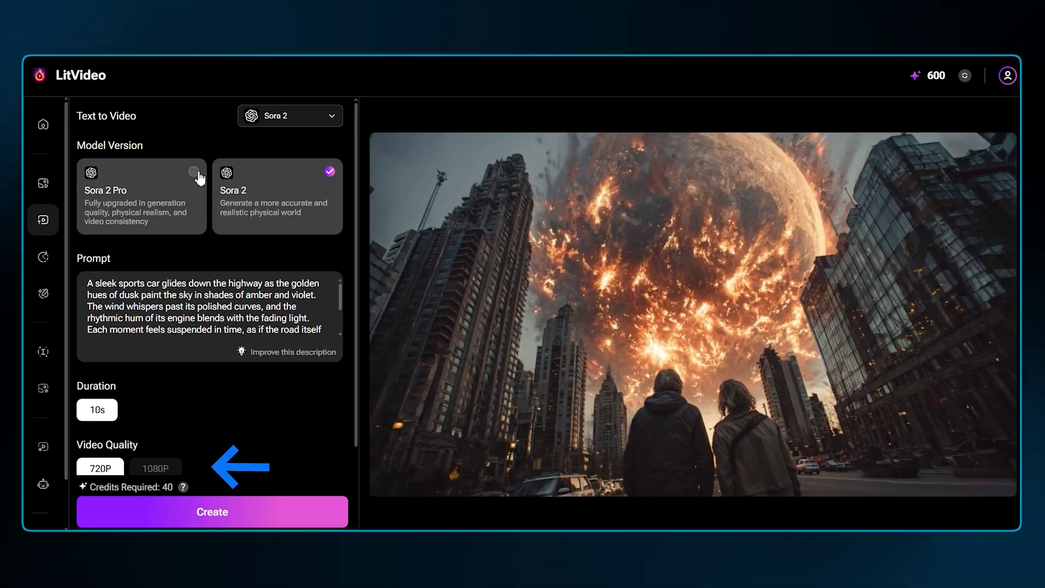
click(195, 172)
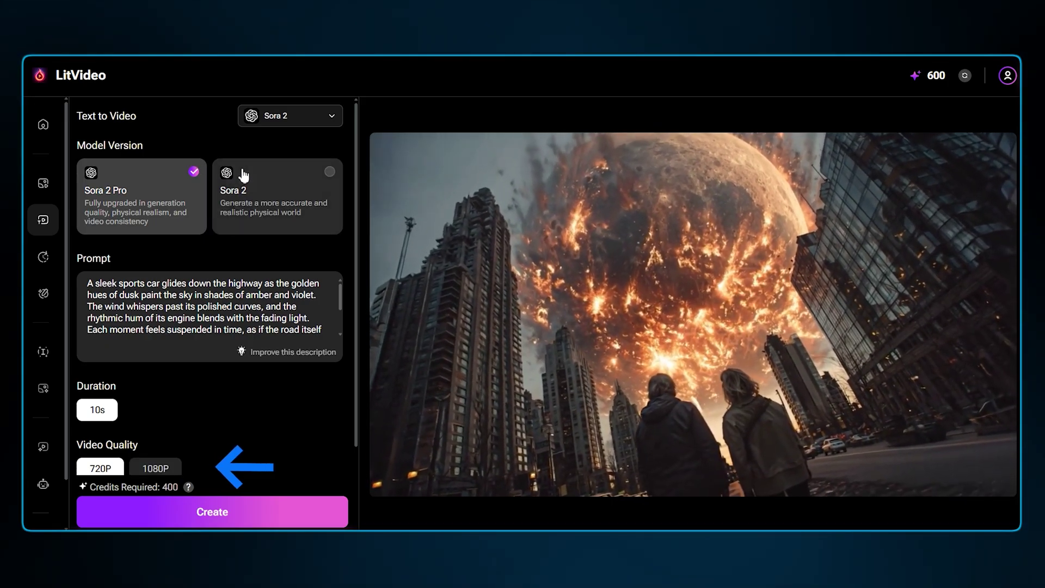
click(240, 173)
scroll(221, 424, down, 2)
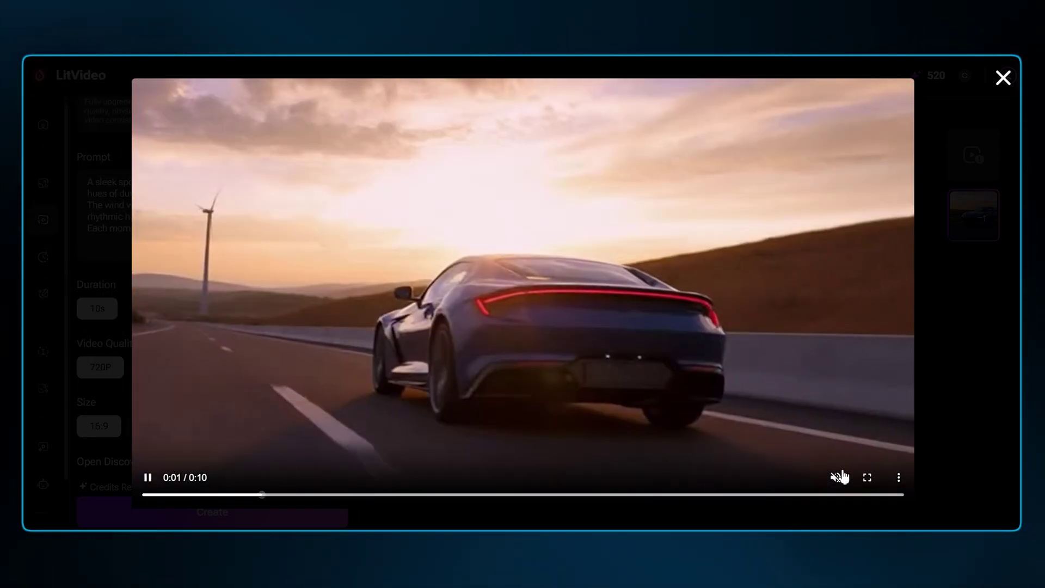
Unmute the sports-car clip to hear its sound.
click(840, 476)
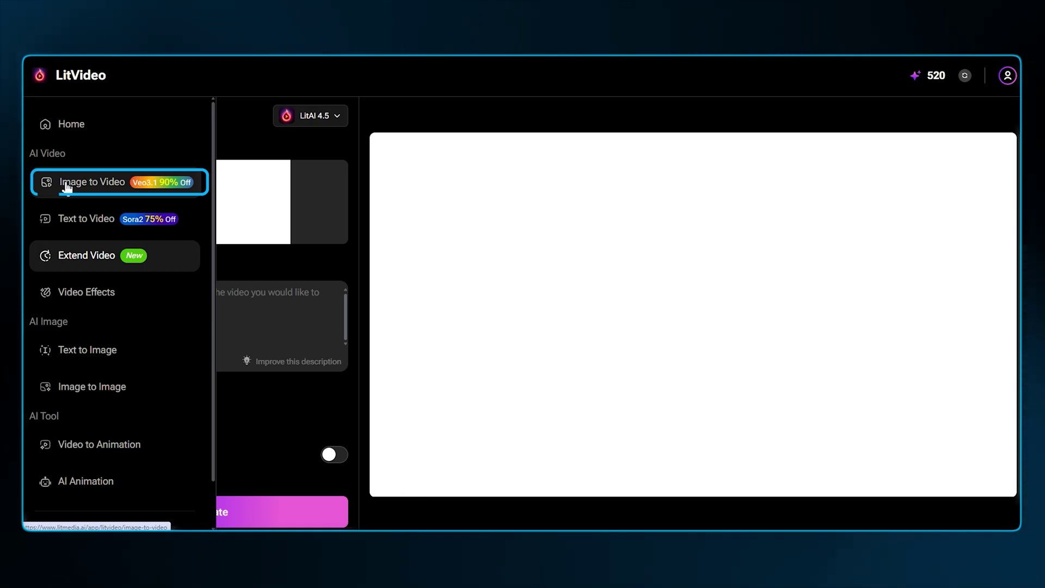
Switch to Image to Video and load the cartoon reading-girl picture from disk.
click(67, 188)
mouse_move(302, 322)
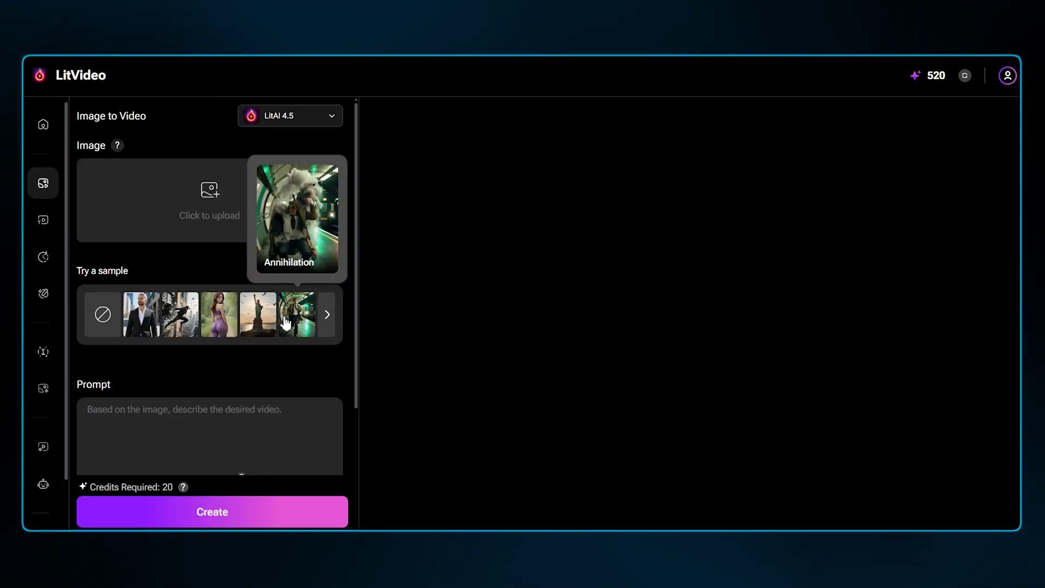
mouse_move(244, 323)
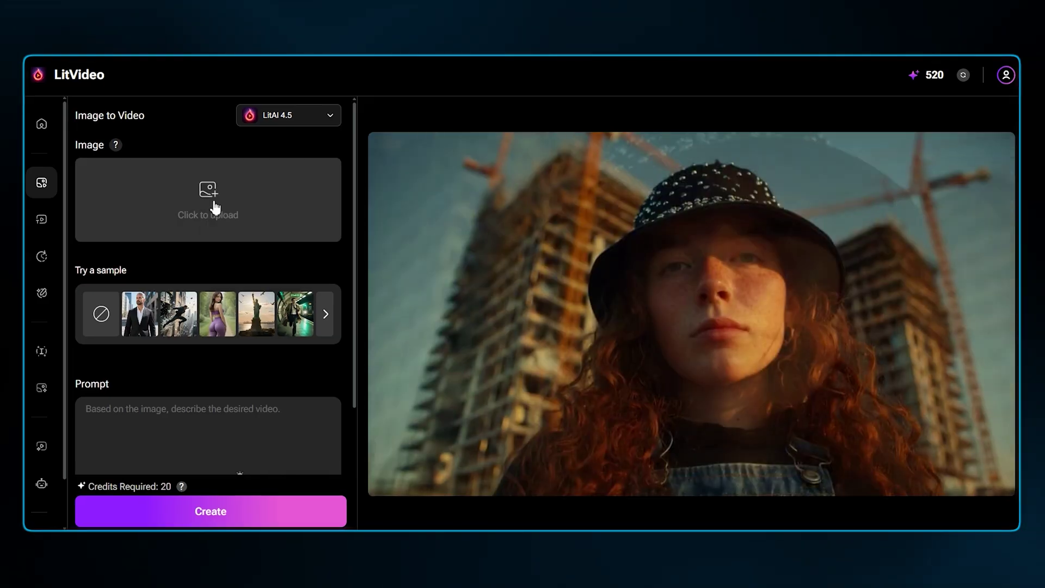
click(233, 205)
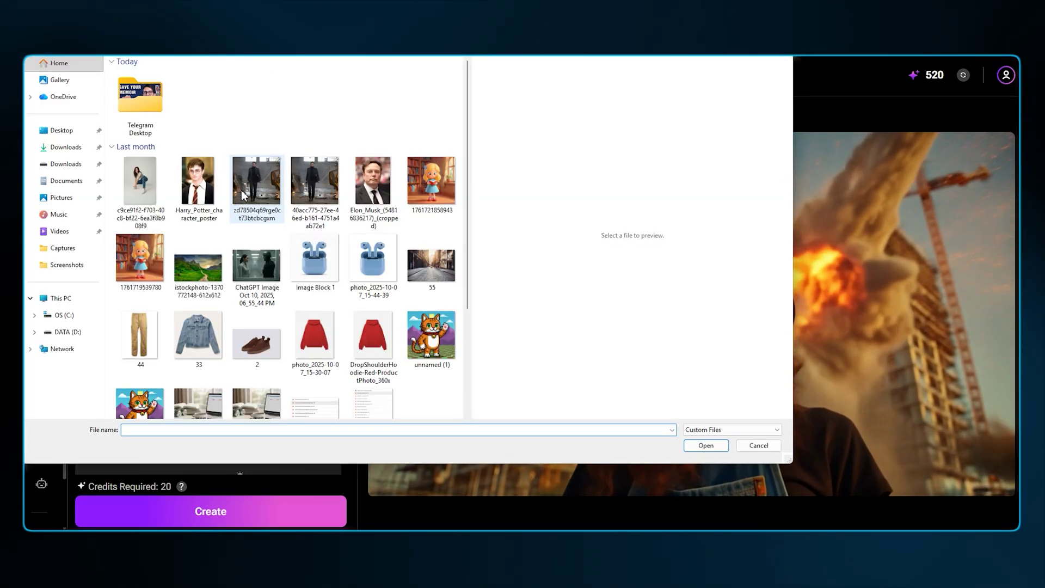
click(431, 180)
double_click(431, 181)
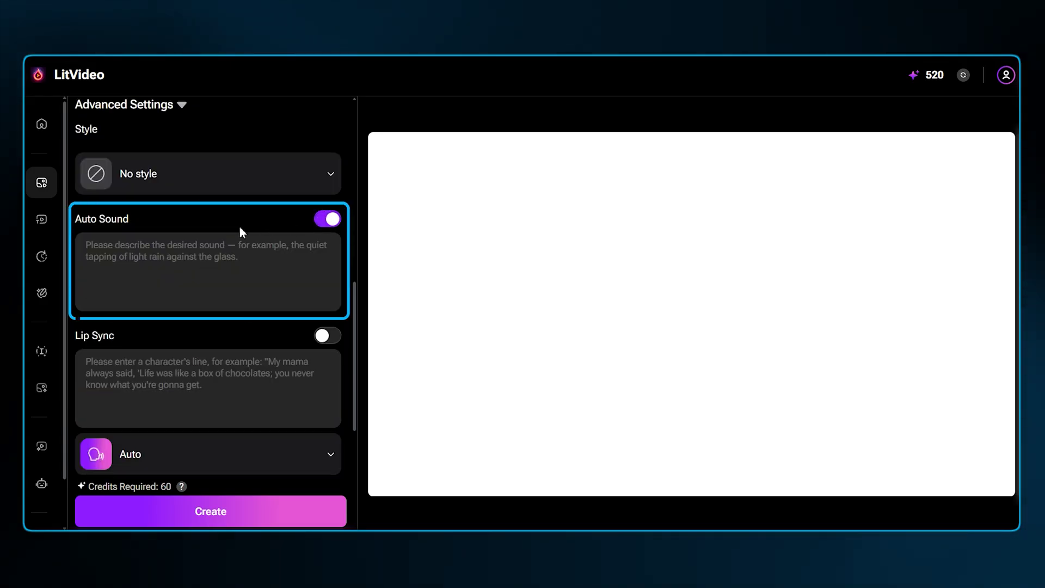
Turn on lip sync with the reading line and give the girl Lisa's voice.
scroll(229, 251, down, 3)
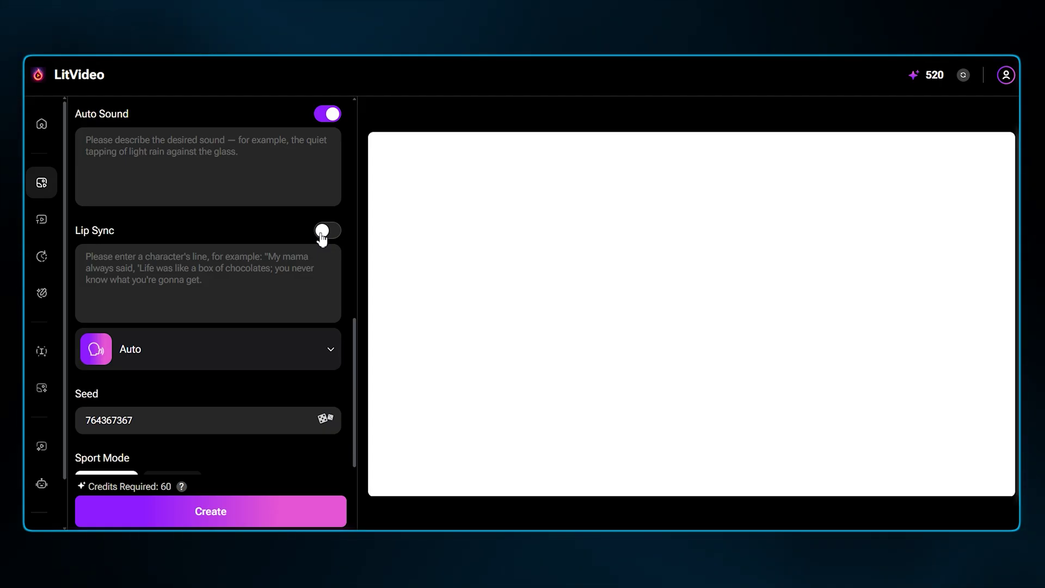
click(322, 232)
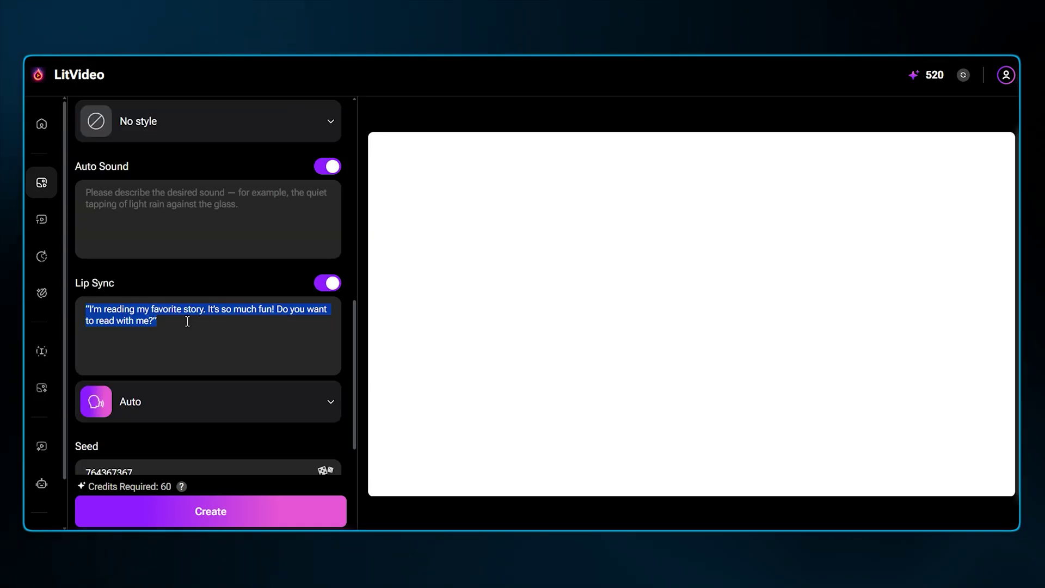
click(187, 321)
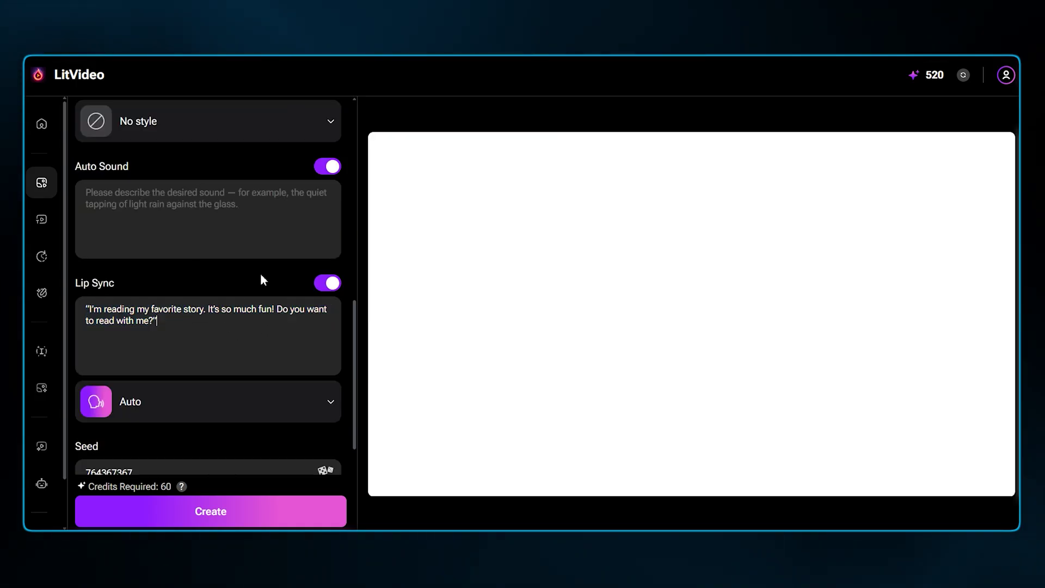
scroll(262, 277, down, 3)
scroll(260, 275, down, 1)
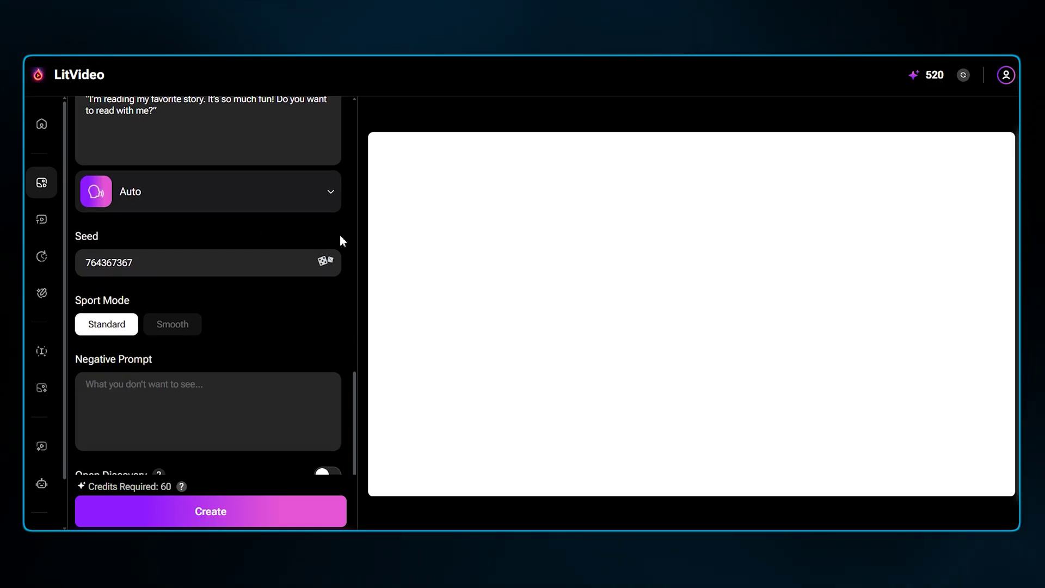
click(330, 194)
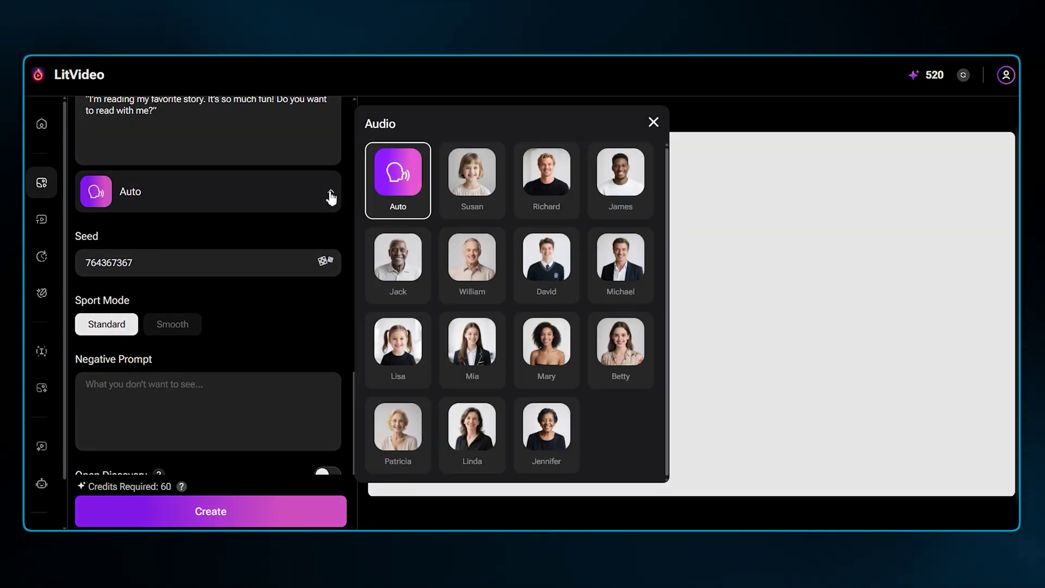
click(402, 373)
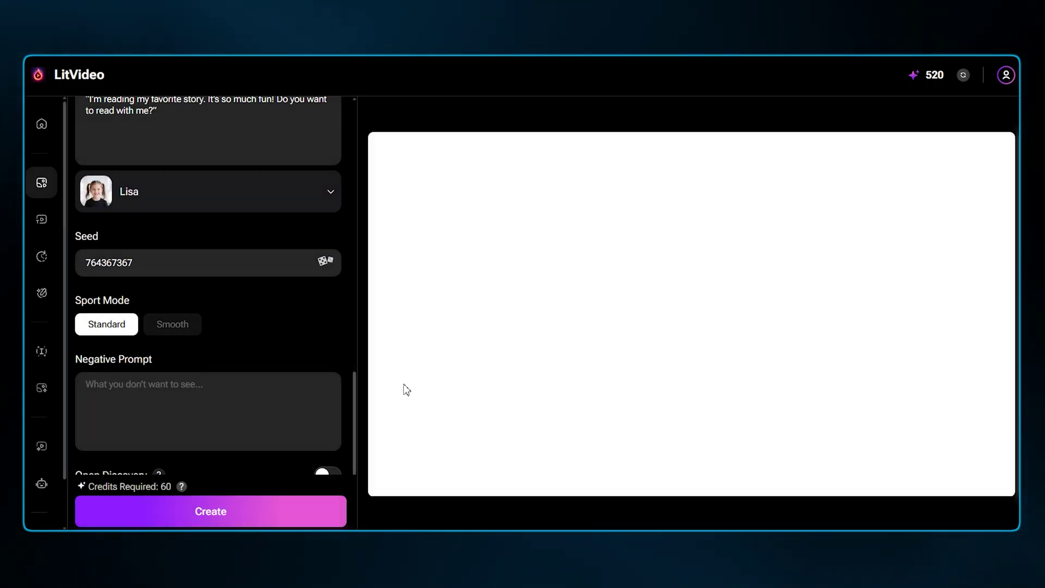
Paste a negative prompt banning distortions, flicker and morphing.
scroll(225, 290, down, 1)
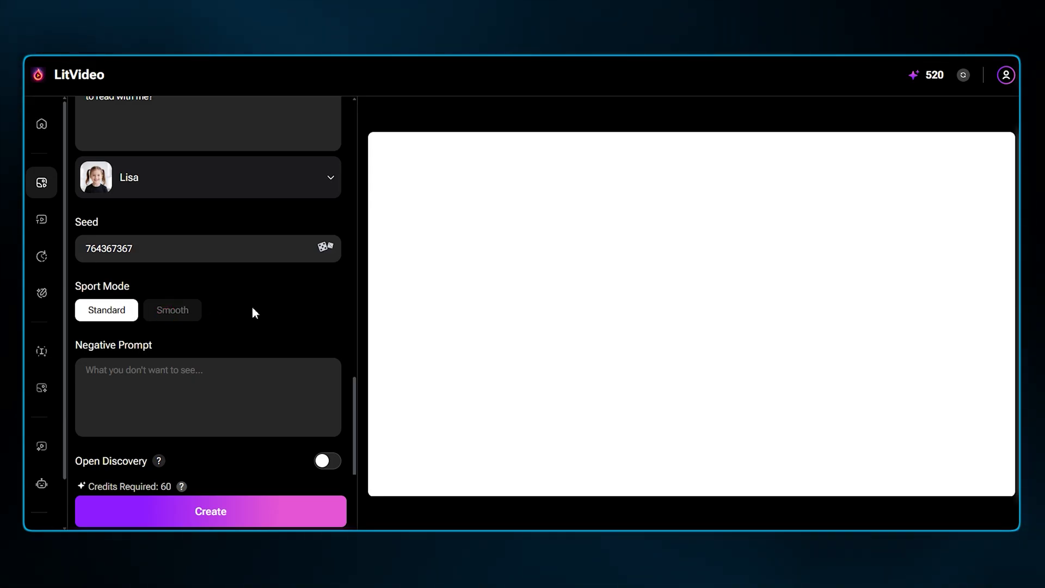
text(no distortions, no flicker, no morphing, no blur, no style change, no extra limbs, no face warping)
mouse_move(157, 464)
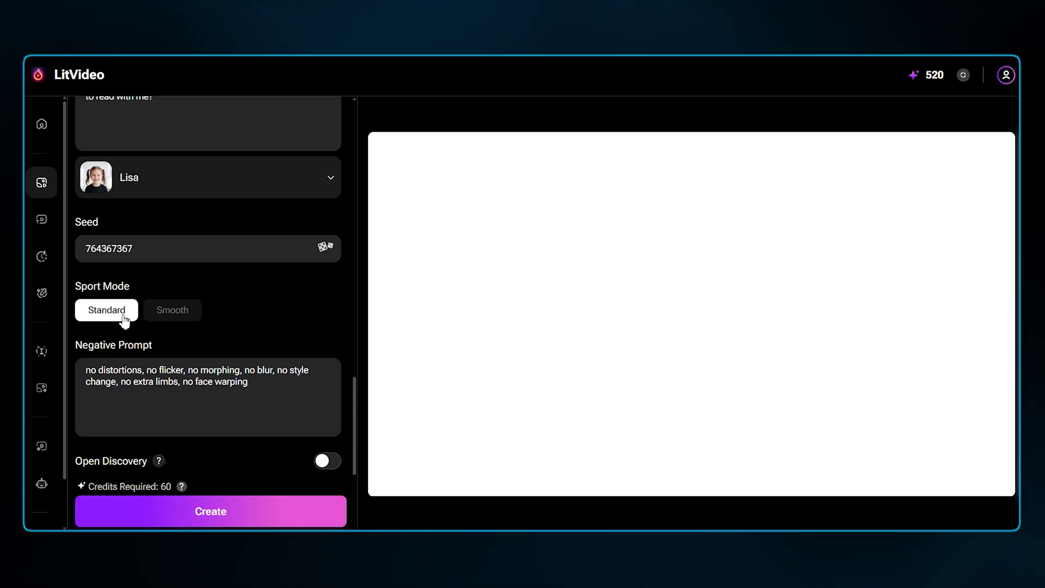
scroll(250, 316, up, 4)
scroll(259, 346, up, 8)
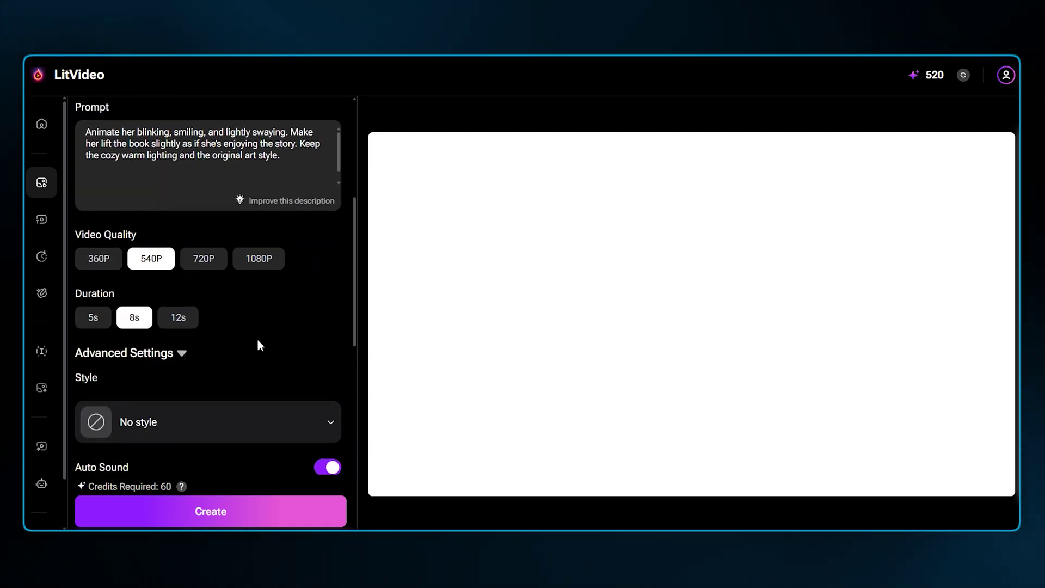
scroll(297, 396, up, 3)
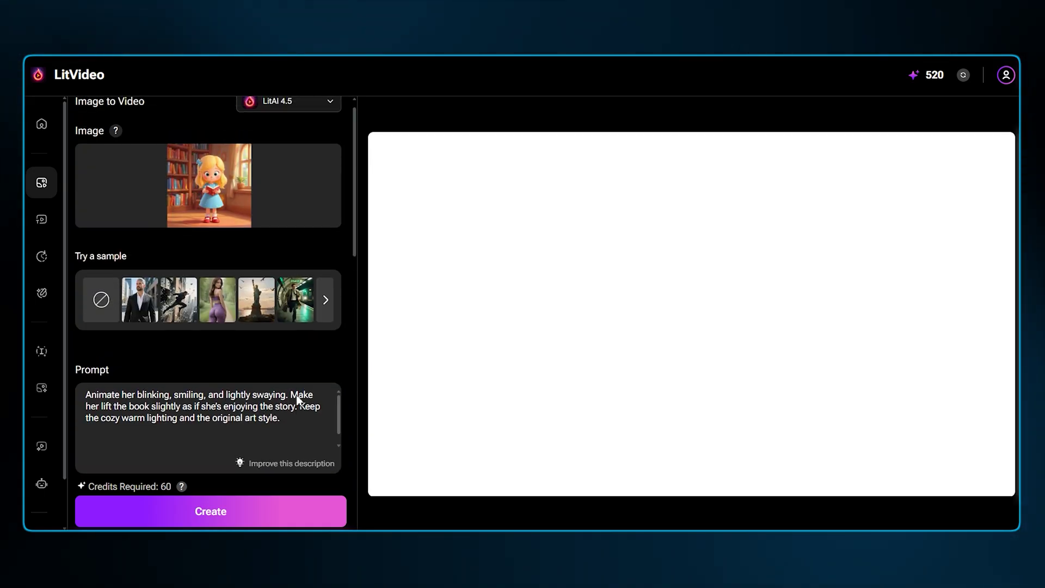
scroll(284, 377, down, 10)
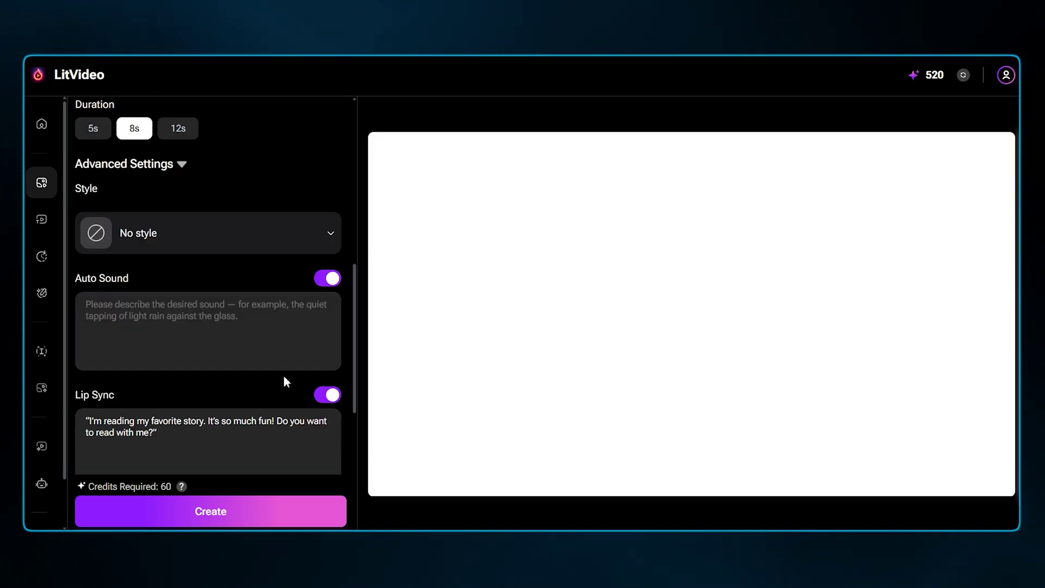
Scroll through the Image to Video settings to check them before creating the clip.
scroll(282, 376, up, 4)
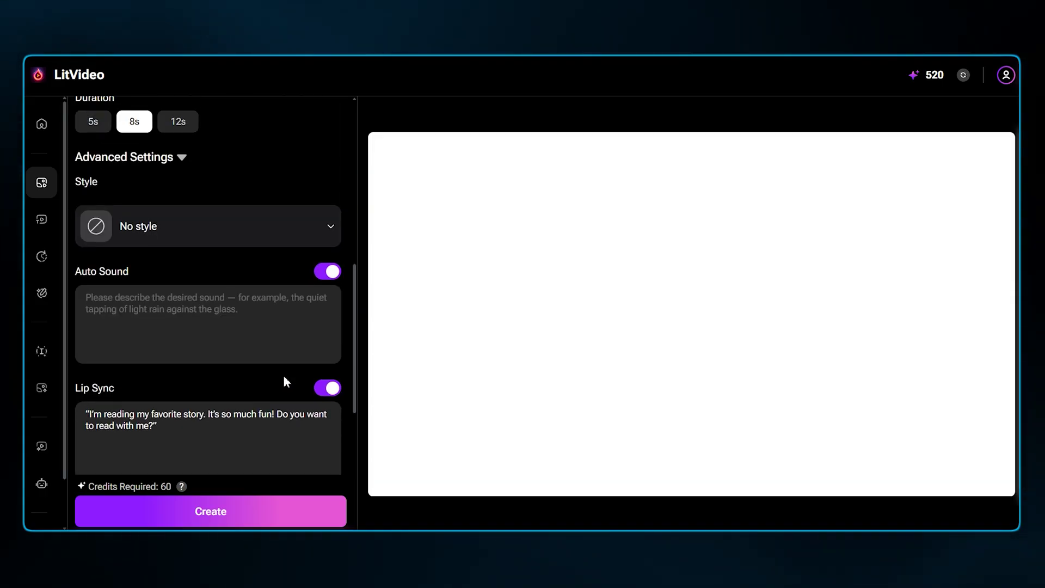
scroll(283, 376, down, 7)
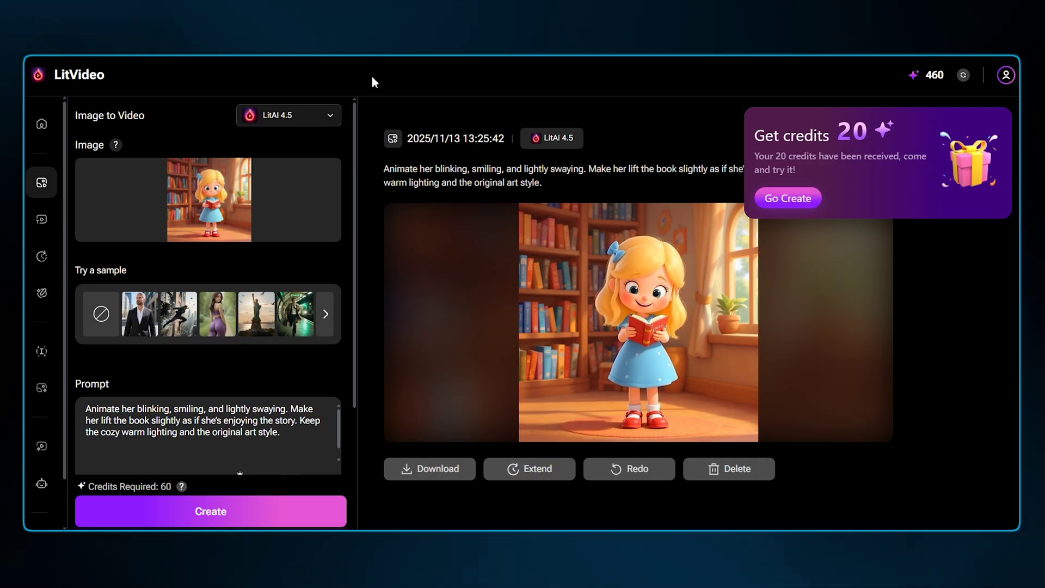
Switch the model to Veo 3 (Fast) and paste the girl's quoted spoken line into the prompt.
click(326, 115)
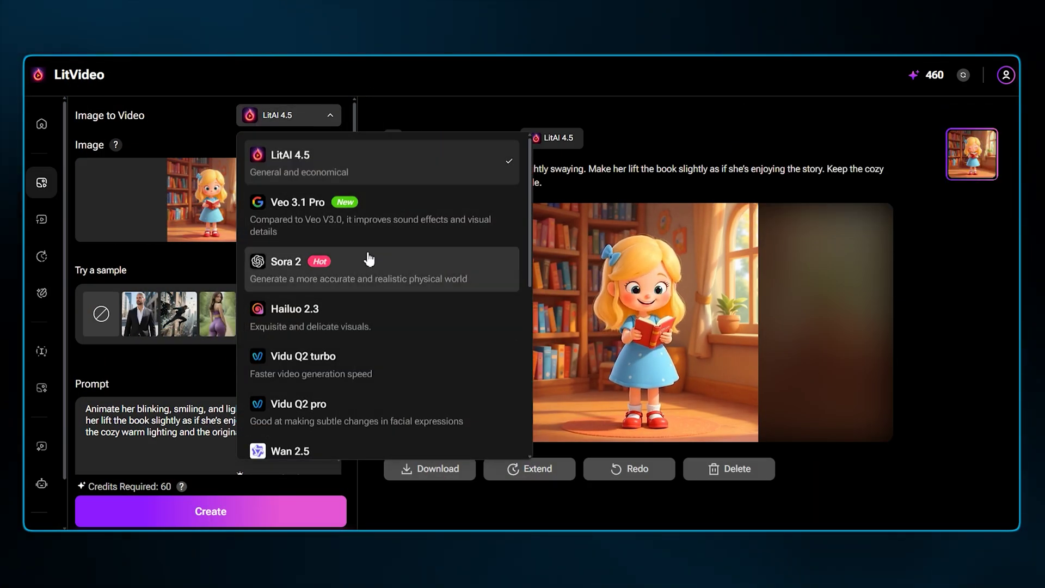
scroll(369, 259, down, 3)
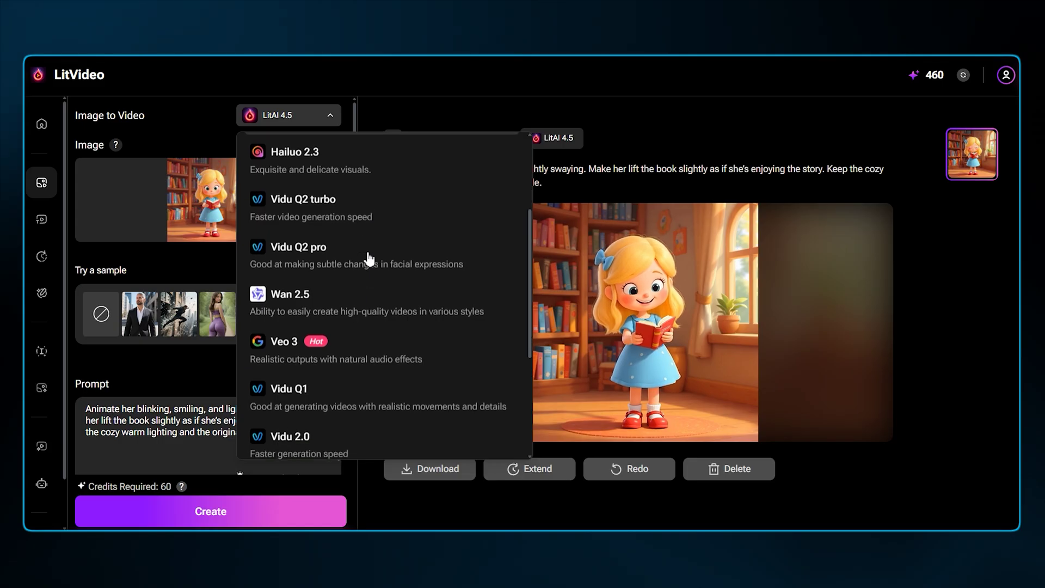
click(364, 354)
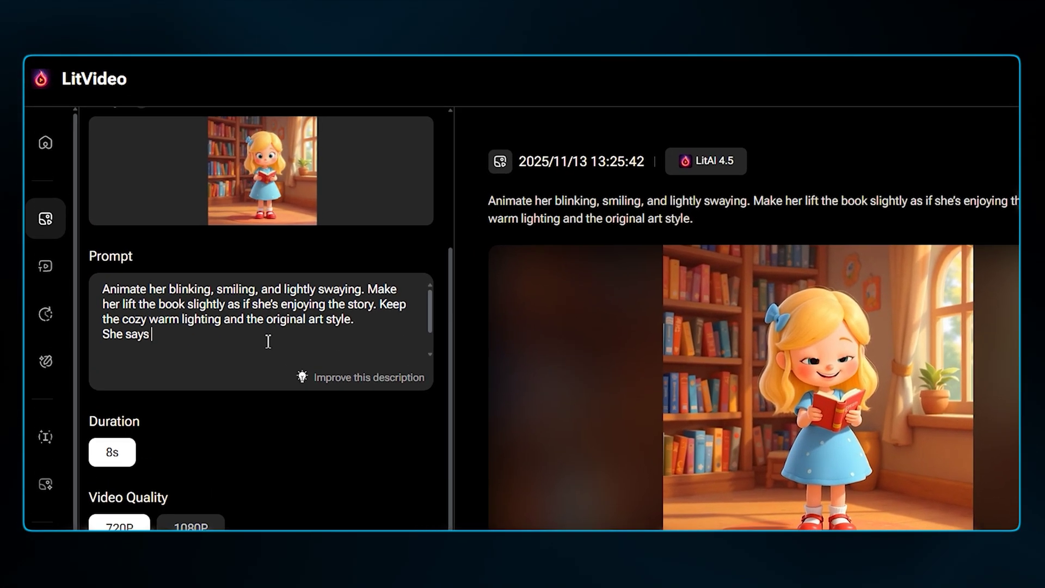
text(")
text("I’m reading my favorite story. It’s so much fun! Do you want to read with me?")
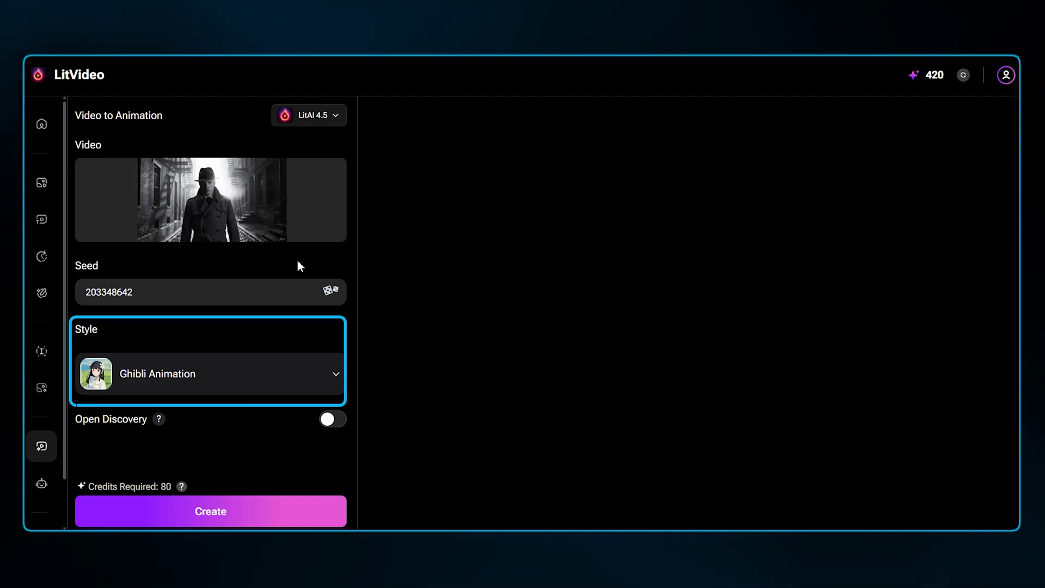
Open the Style dropdown to confirm Ghibli Animation.
click(337, 374)
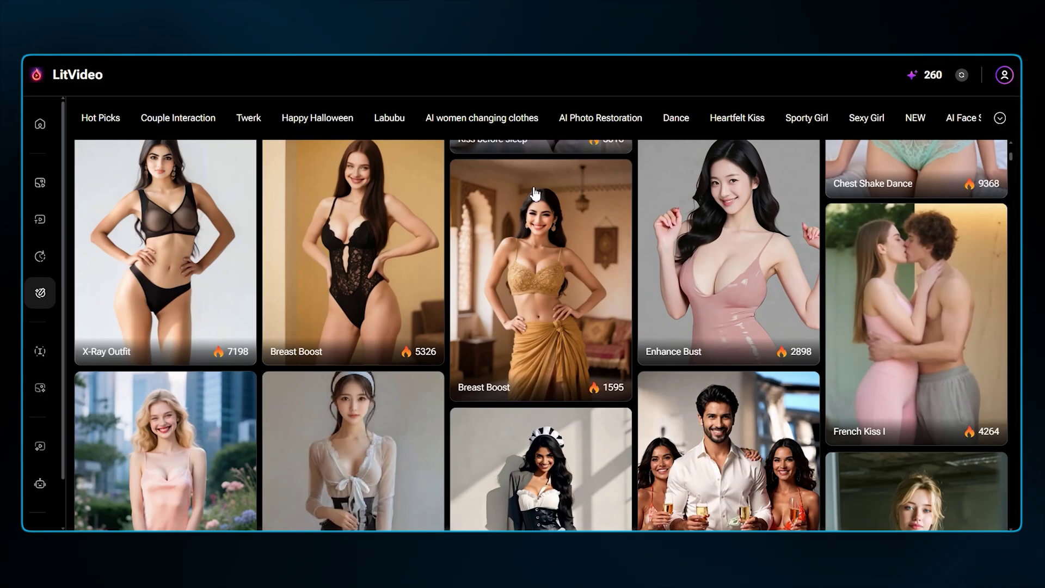
Scroll the Hot Picks templates and preview cards like Intense French Kiss Pro and Runway Outfit Change.
scroll(417, 289, down, 10)
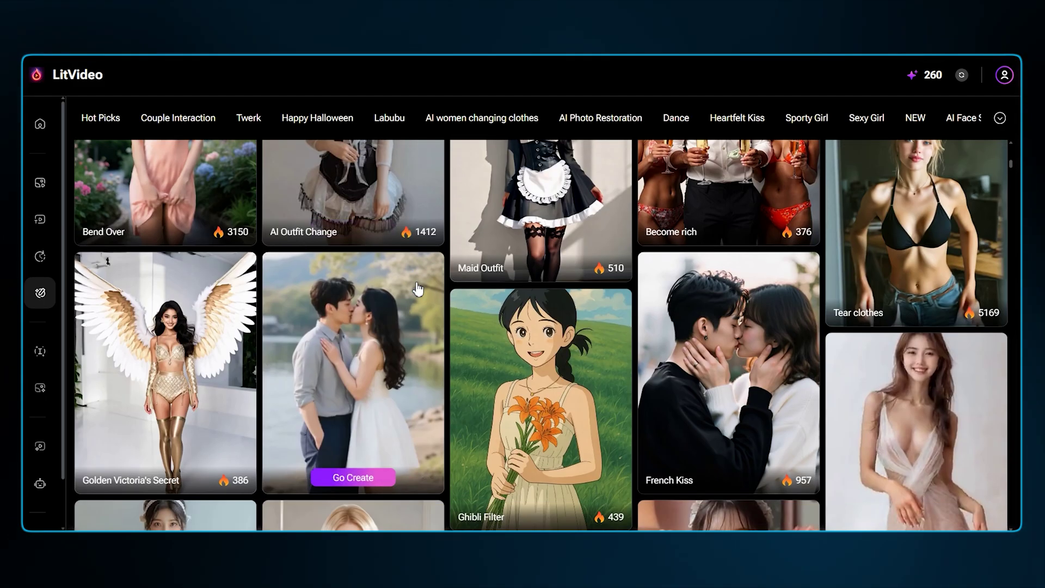
scroll(417, 289, down, 8)
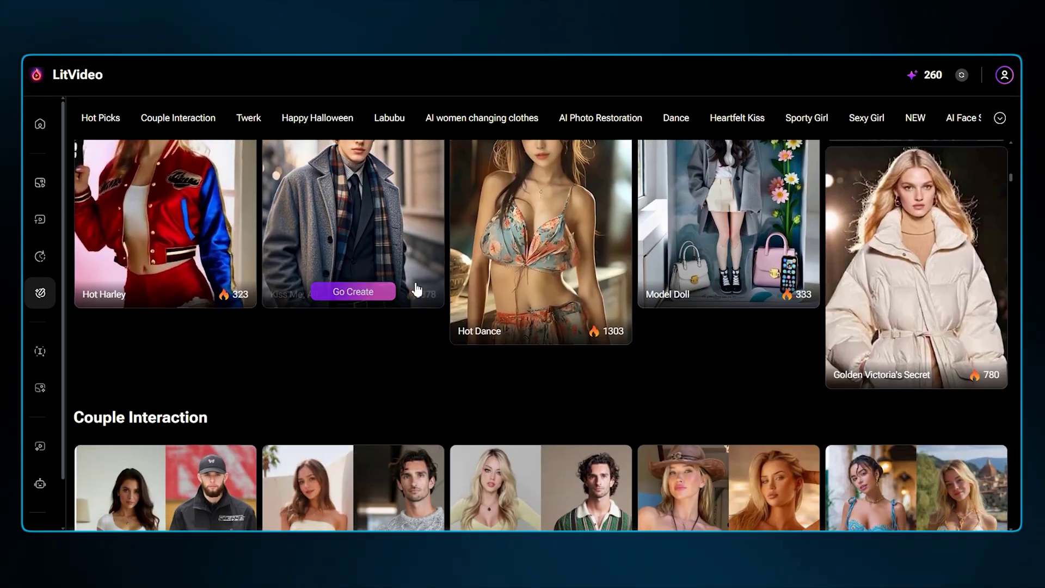
scroll(417, 289, down, 5)
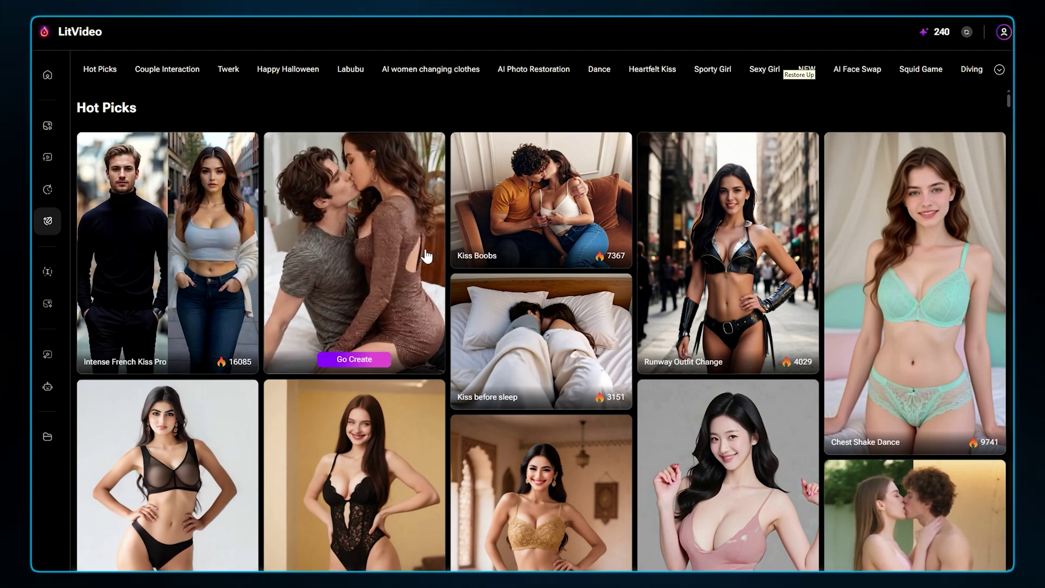
mouse_move(496, 240)
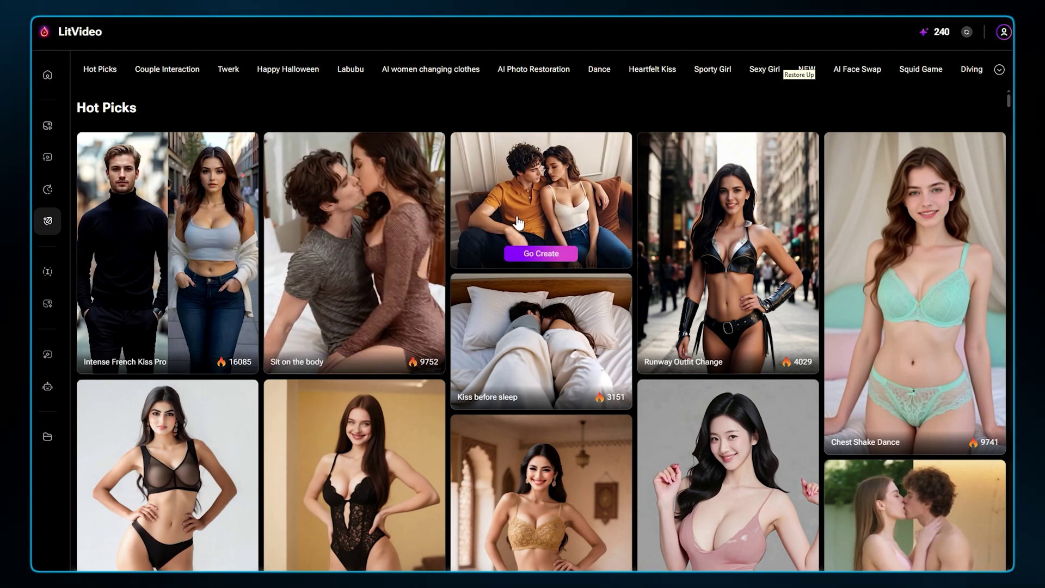
mouse_move(537, 321)
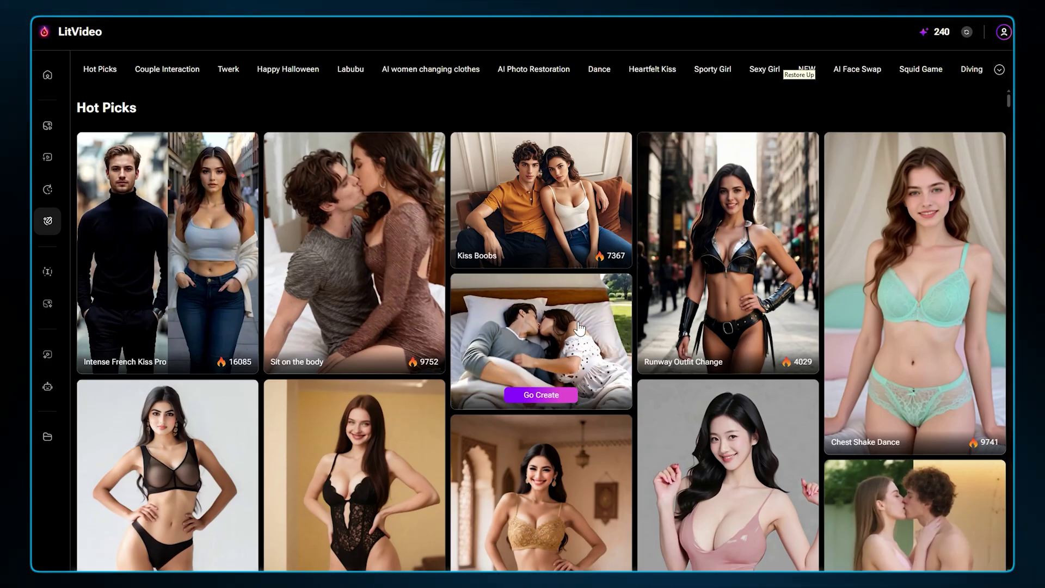
mouse_move(727, 267)
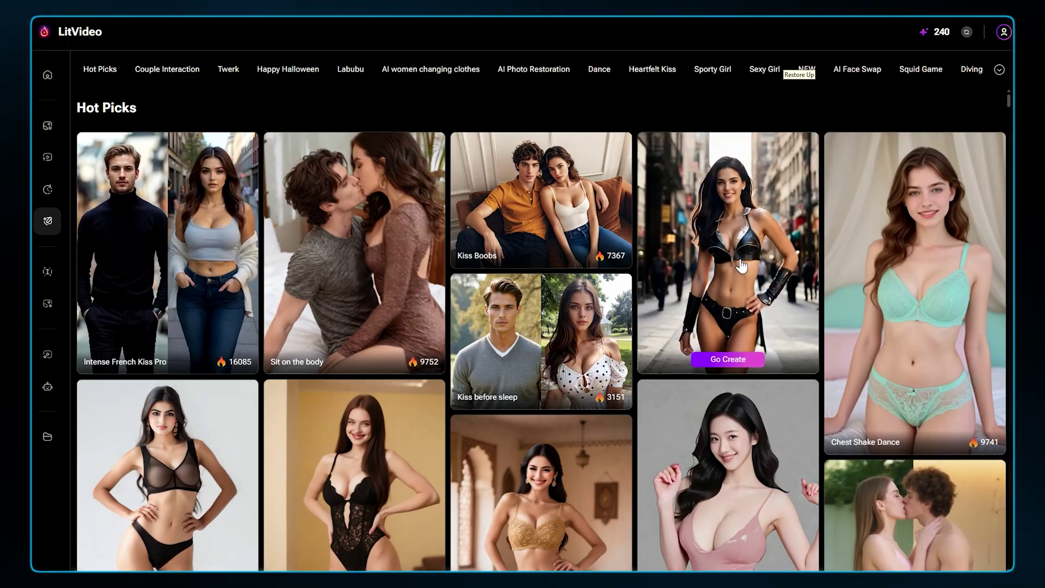
mouse_move(847, 268)
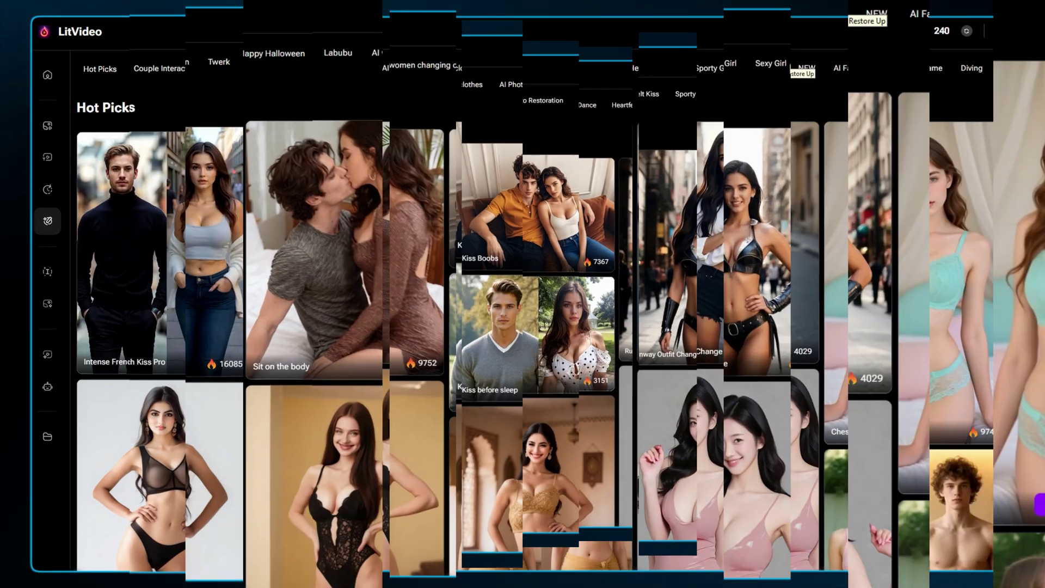
Step through the Couple Interaction, Twerk, Halloween, Labubu, Dance and Heartfelt Kiss categories to AI Face Swap.
click(206, 71)
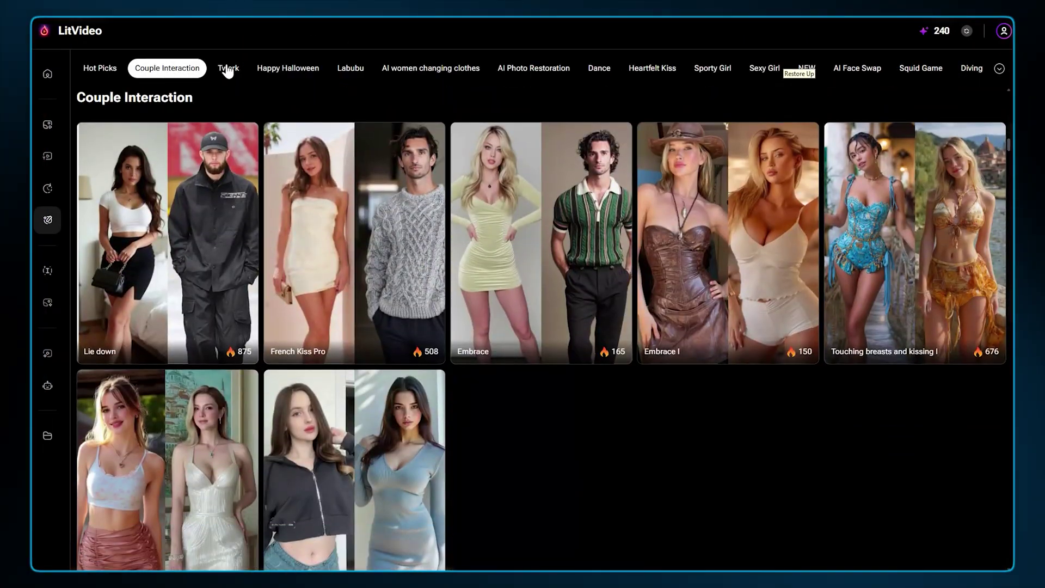
click(228, 70)
click(287, 70)
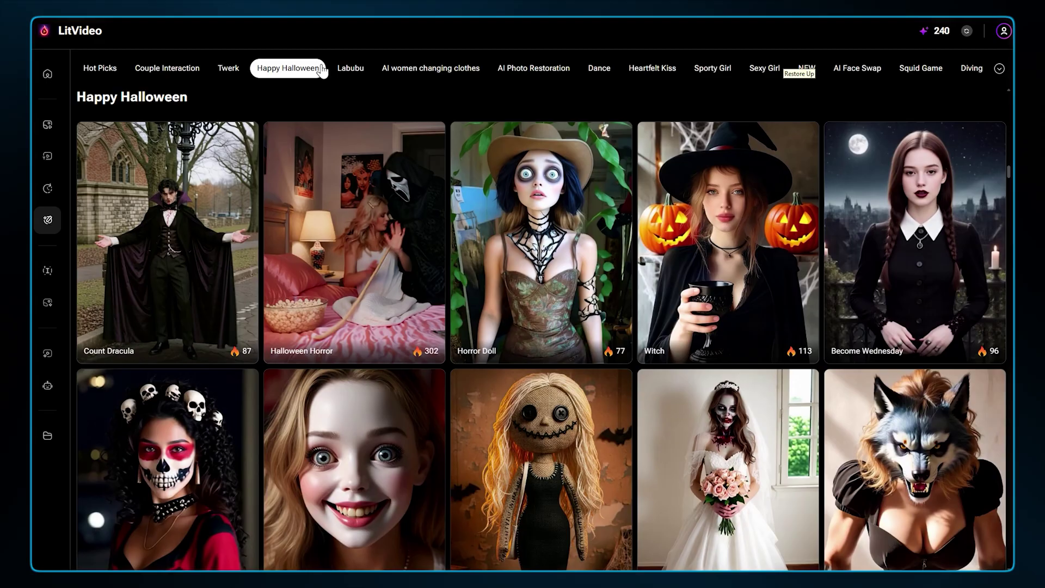
click(351, 69)
click(434, 70)
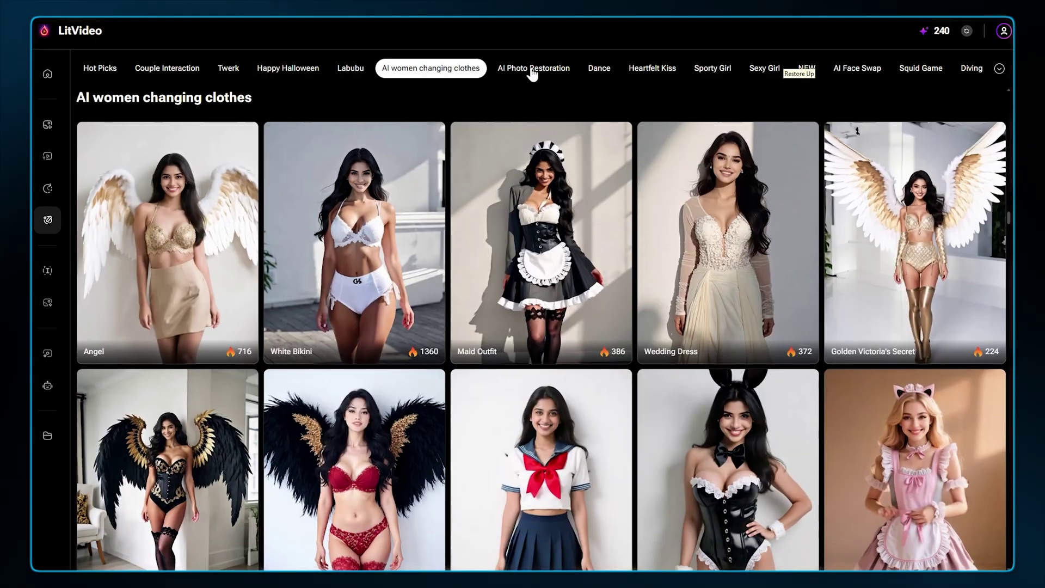
click(532, 71)
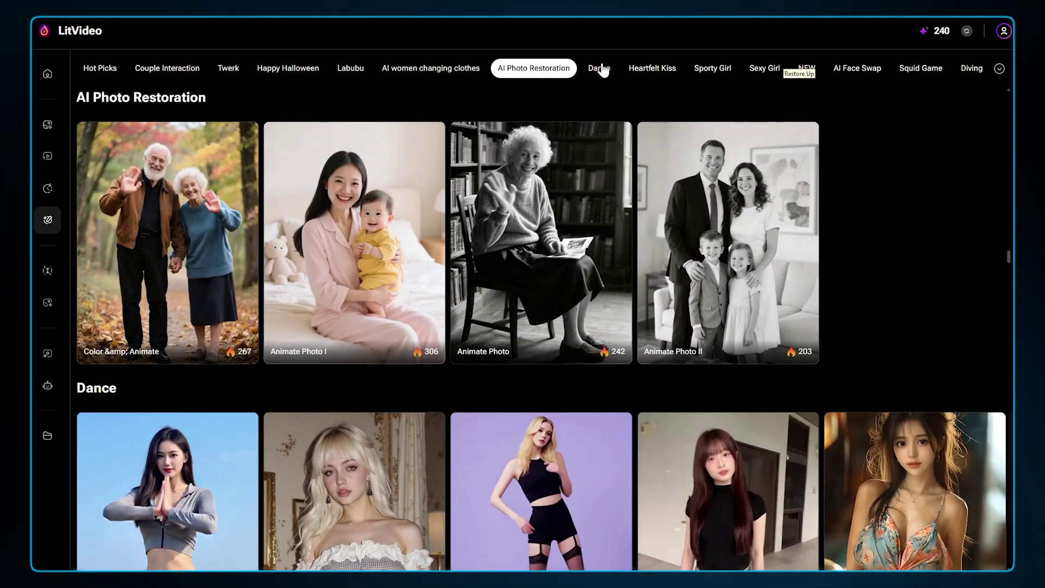
click(602, 69)
click(648, 71)
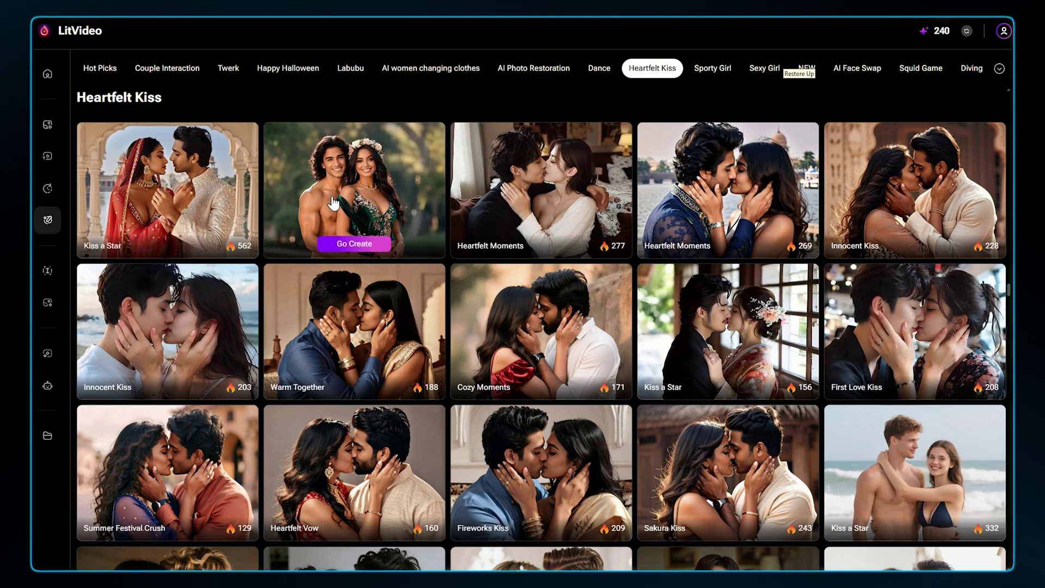
click(857, 68)
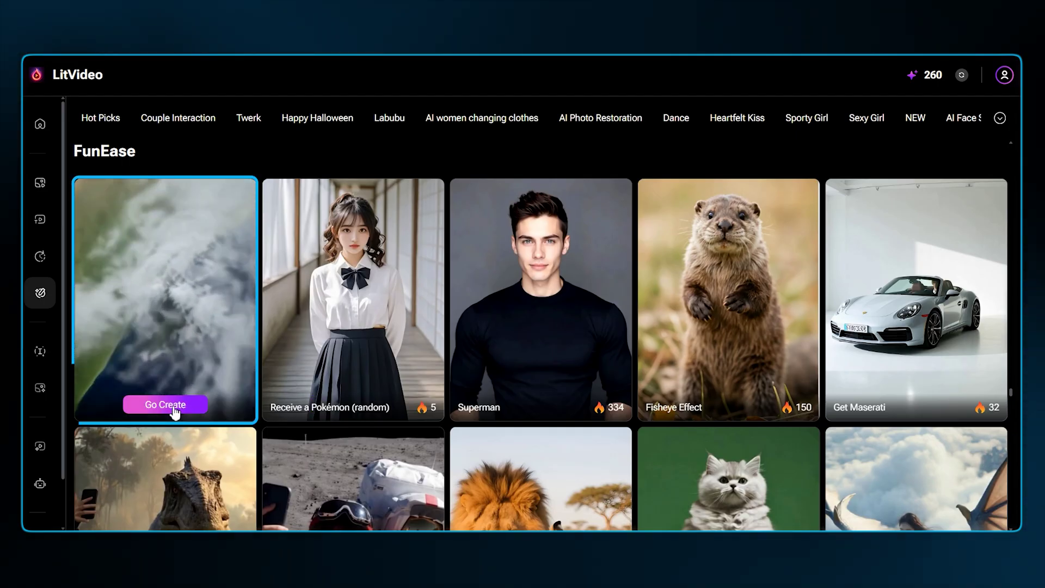
Upload the photo of the man in the dark suit to the FunEase zoom-from-space template.
click(205, 206)
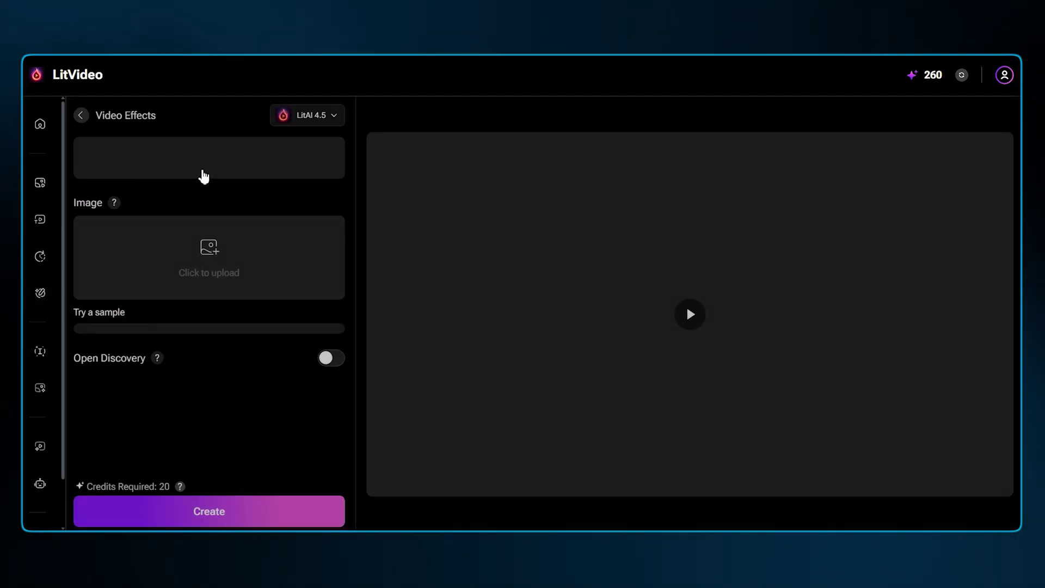
click(209, 255)
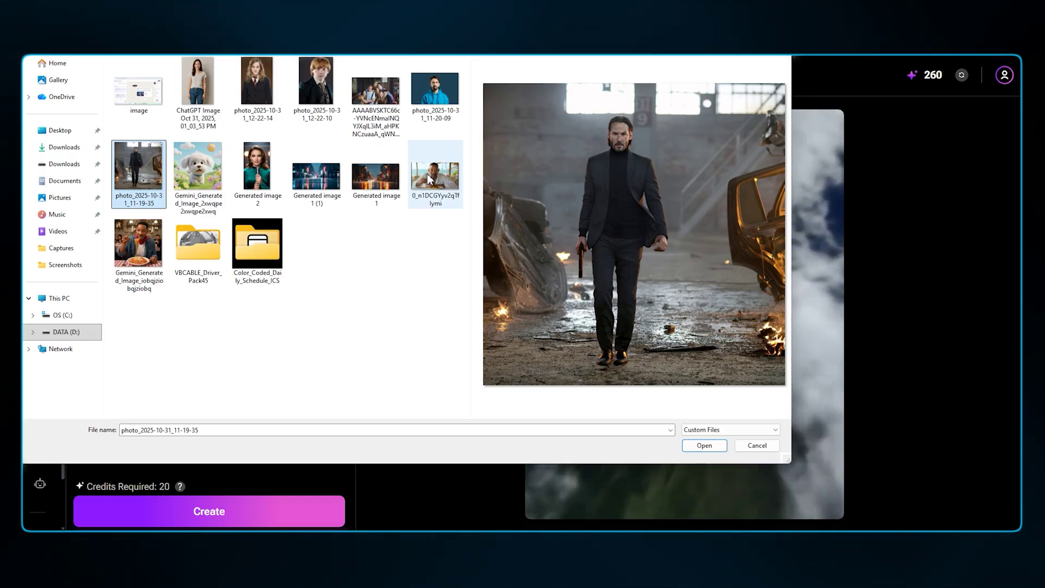
key(Return)
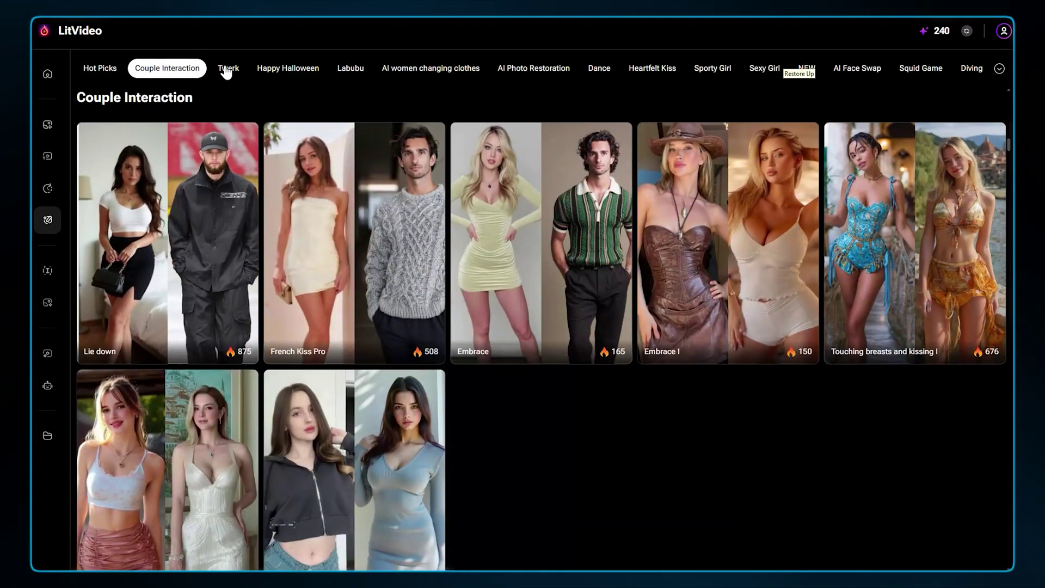
Move through the Twerk, Happy Halloween, Labubu, Photo Restoration and Dance categories to Heartfelt Kiss.
click(228, 69)
click(287, 68)
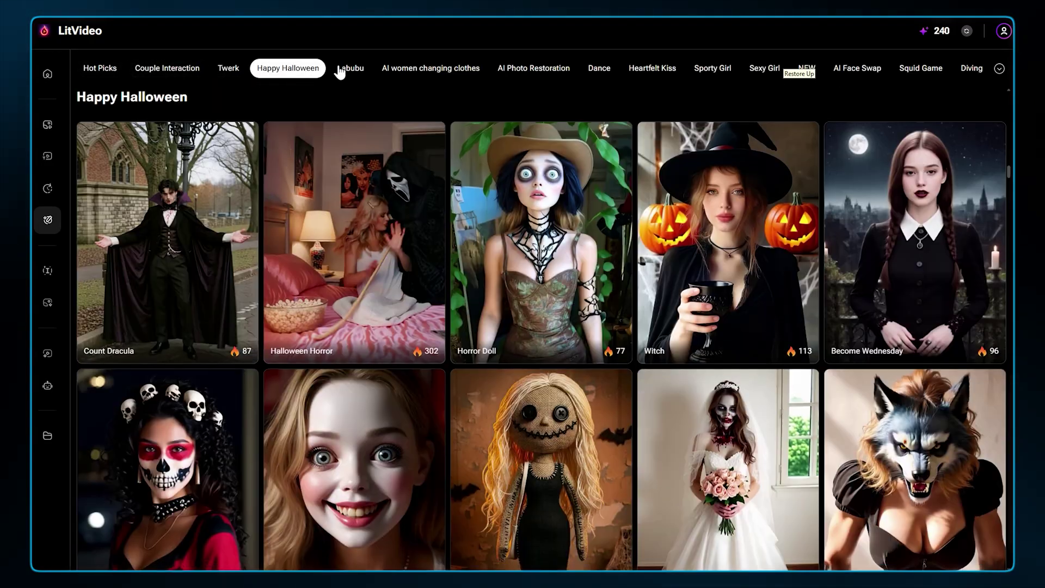
click(347, 68)
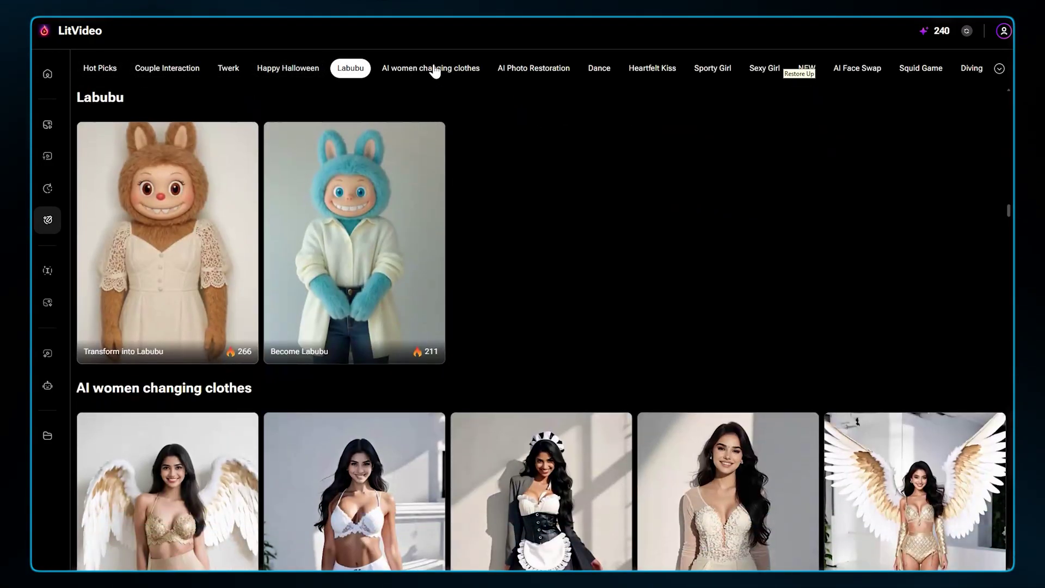
click(434, 69)
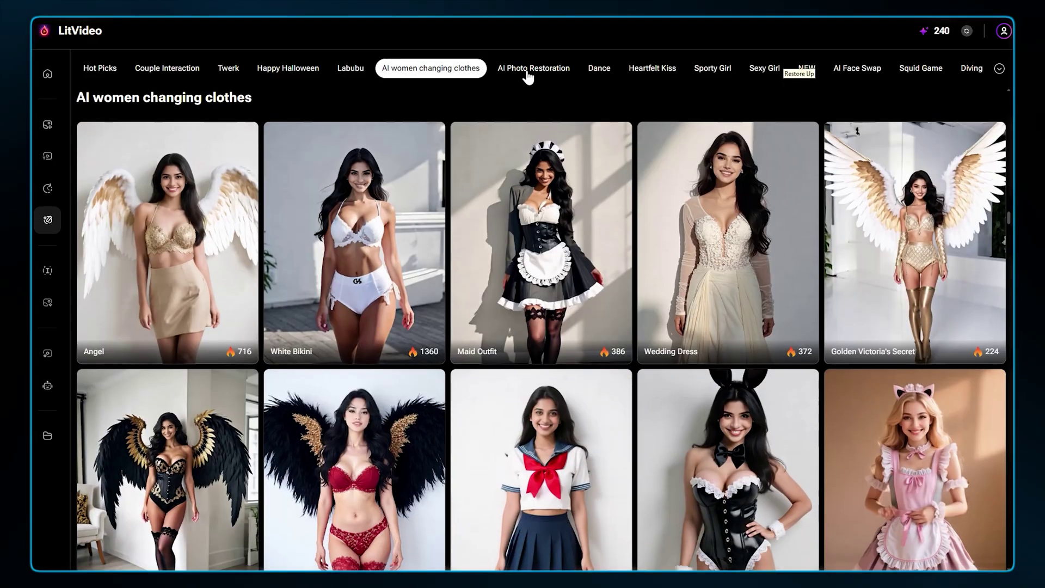
click(532, 70)
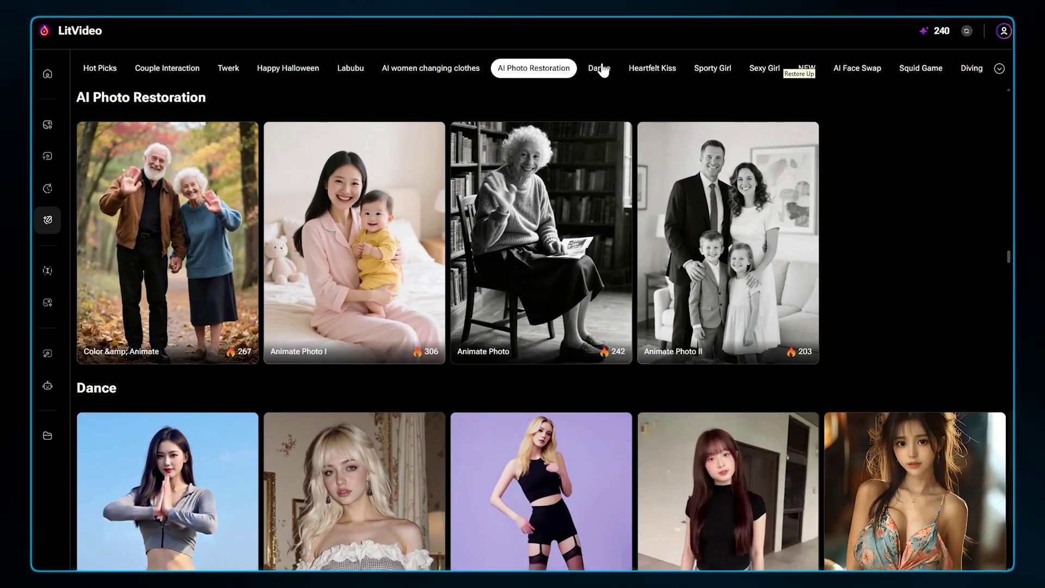
click(600, 69)
click(647, 71)
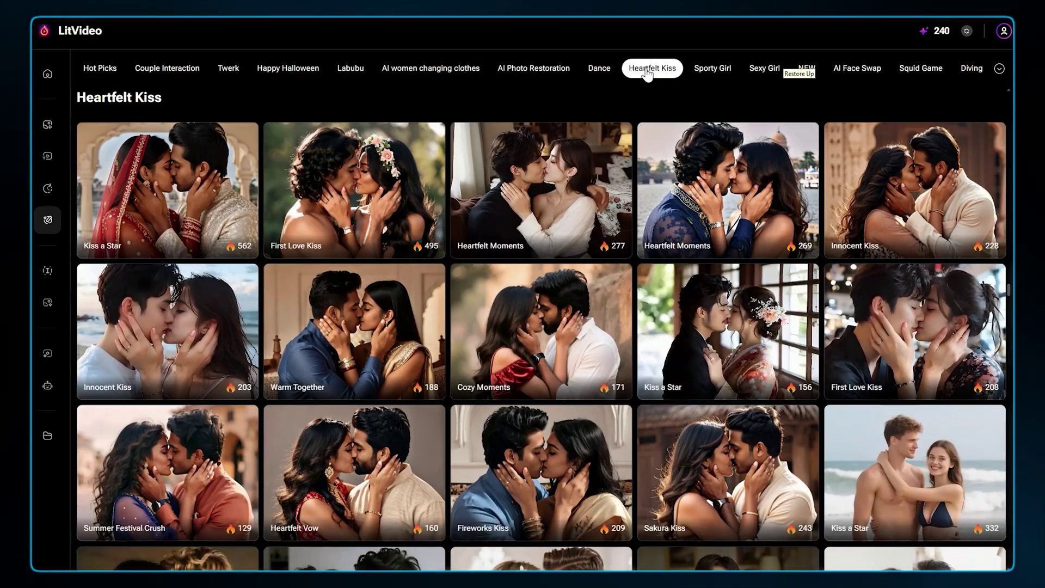